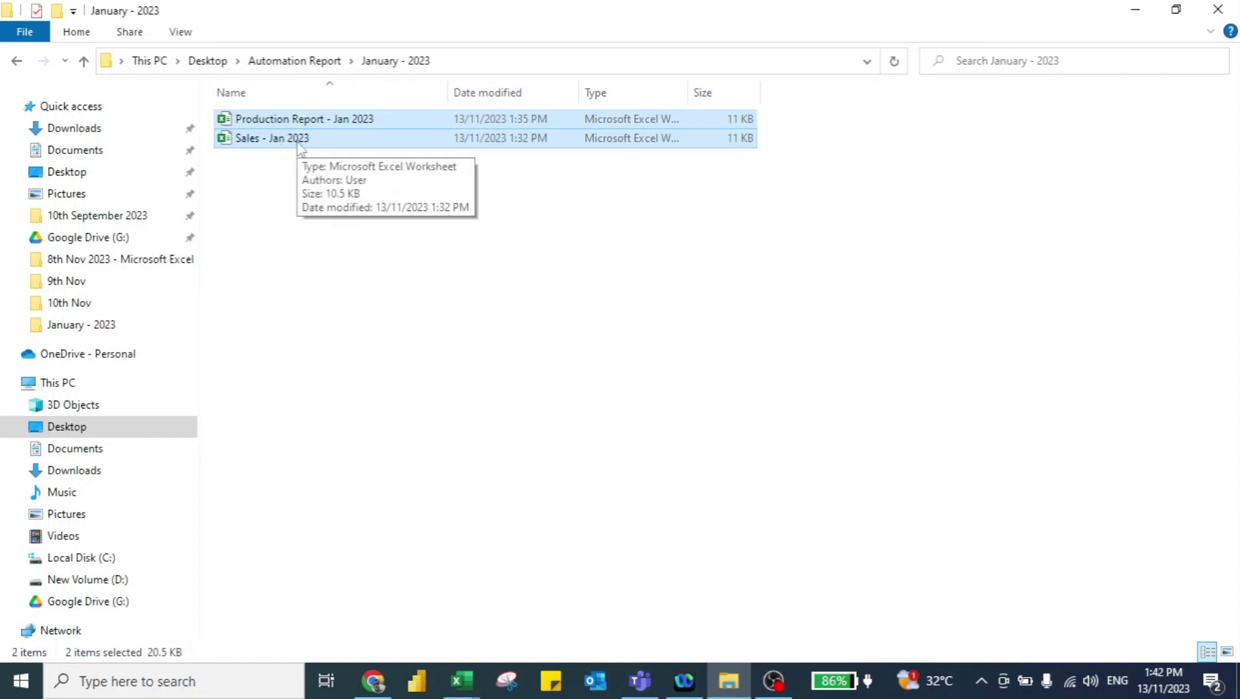
- Switch to Excel and review the tables in the Sales - Jan 2023 and Production Report - Jan 2023 workbooks
{"action": "mouse_move", "coordinate": [462, 681]}
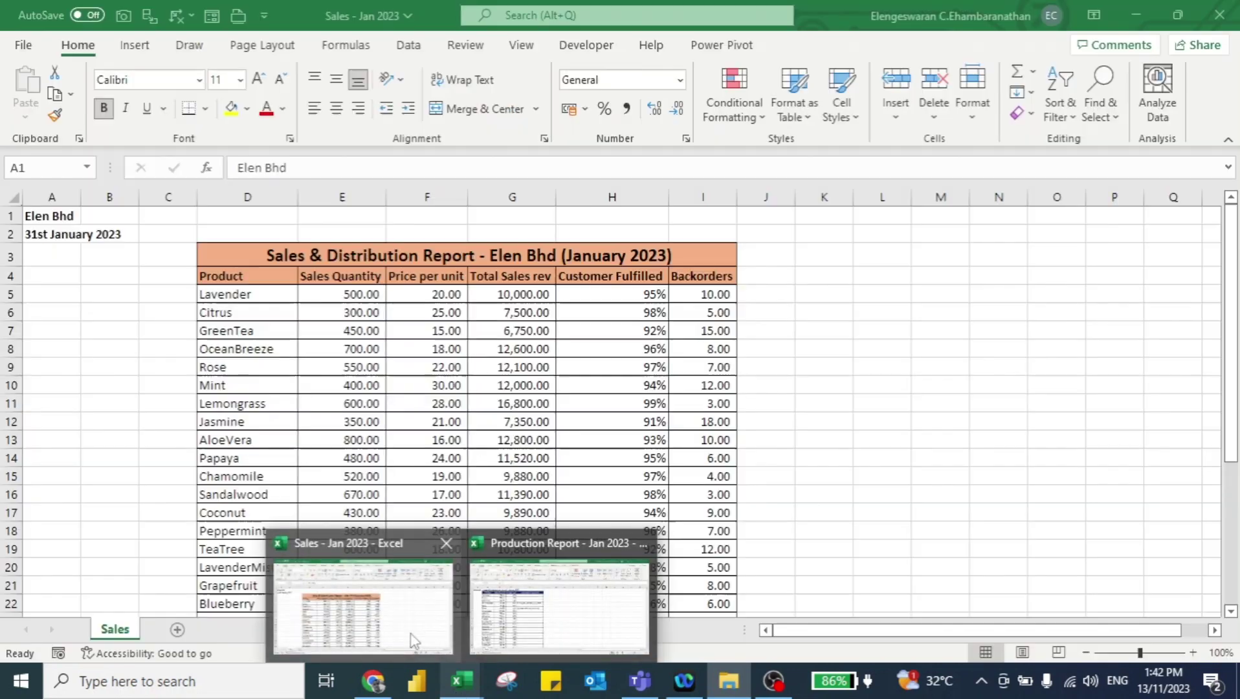
{"action": "left_click", "coordinate": [414, 641]}
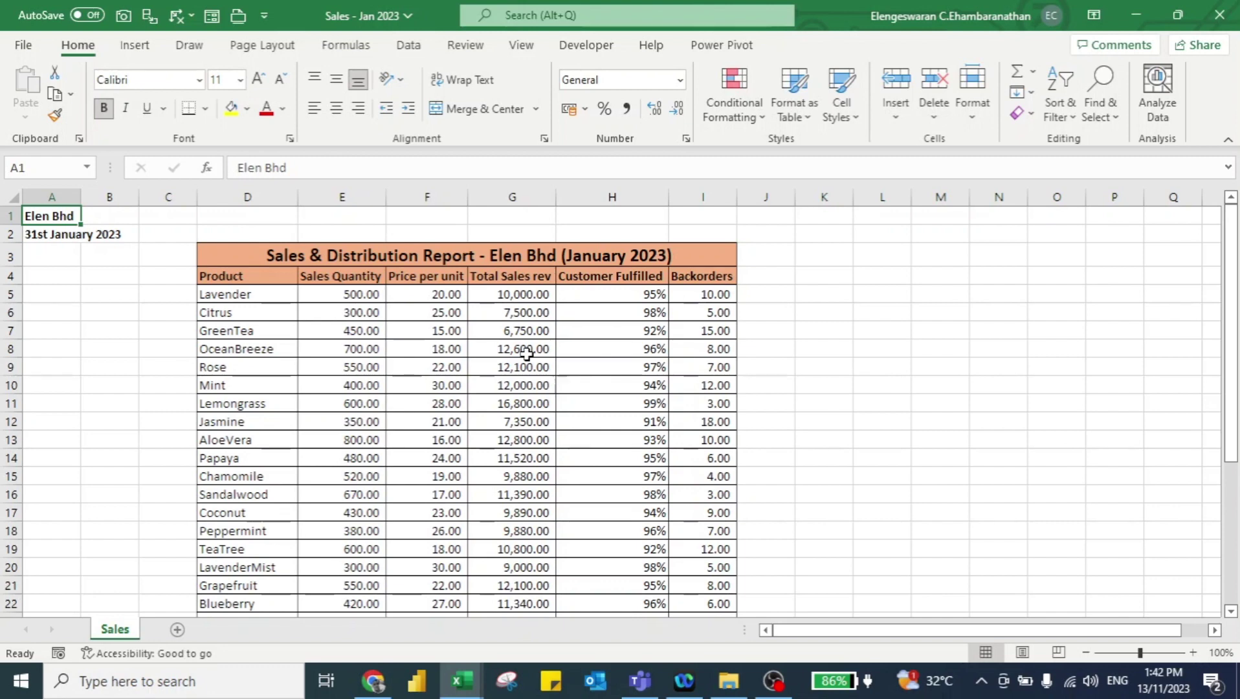
{"action": "key", "text": "alt+Tab"}
{"action": "key", "text": "alt+Tab"}
{"action": "key", "text": "alt+Tab"}
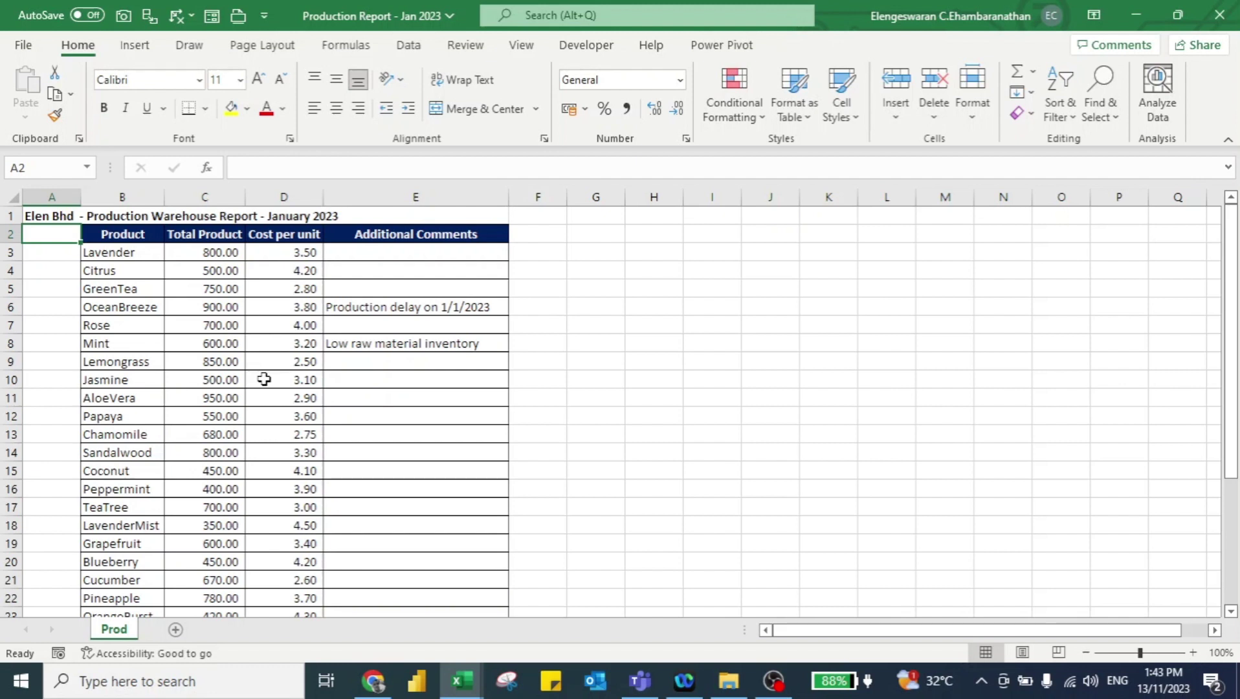
- In a new blank workbook, get data from the Sales - Jan 2023 workbook and open its Sales sheet for transformation
{"action": "key", "text": "ctrl+n"}
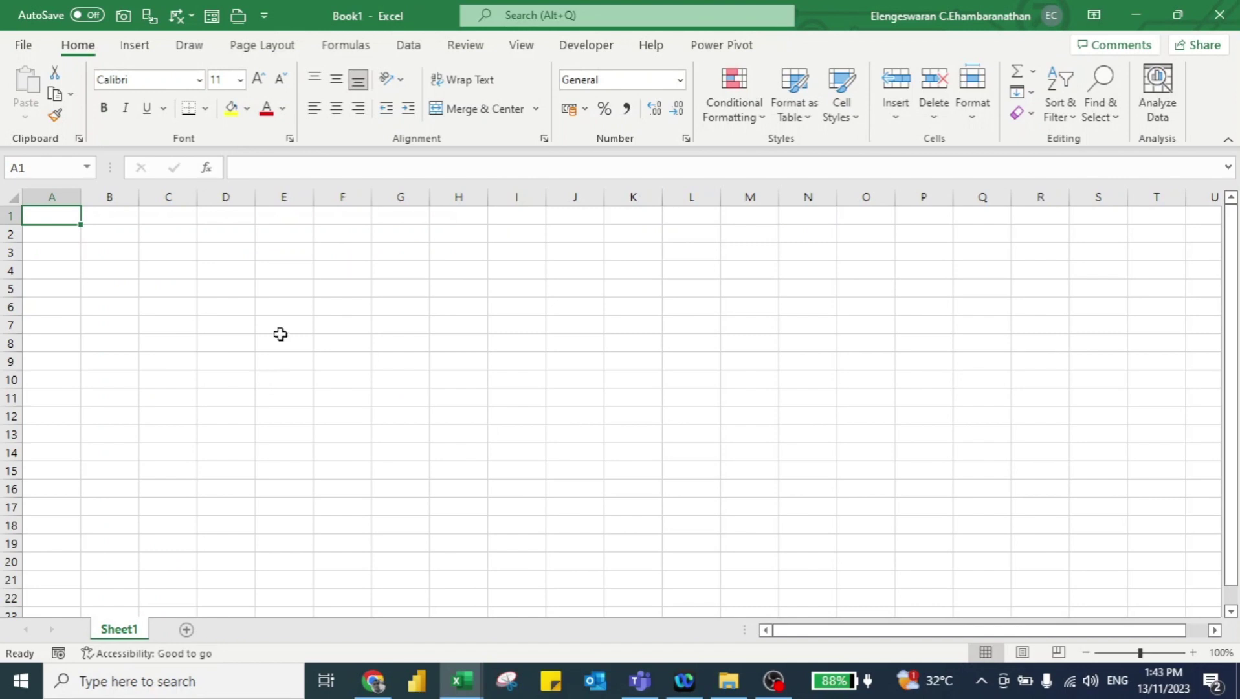
{"action": "left_click", "coordinate": [409, 51]}
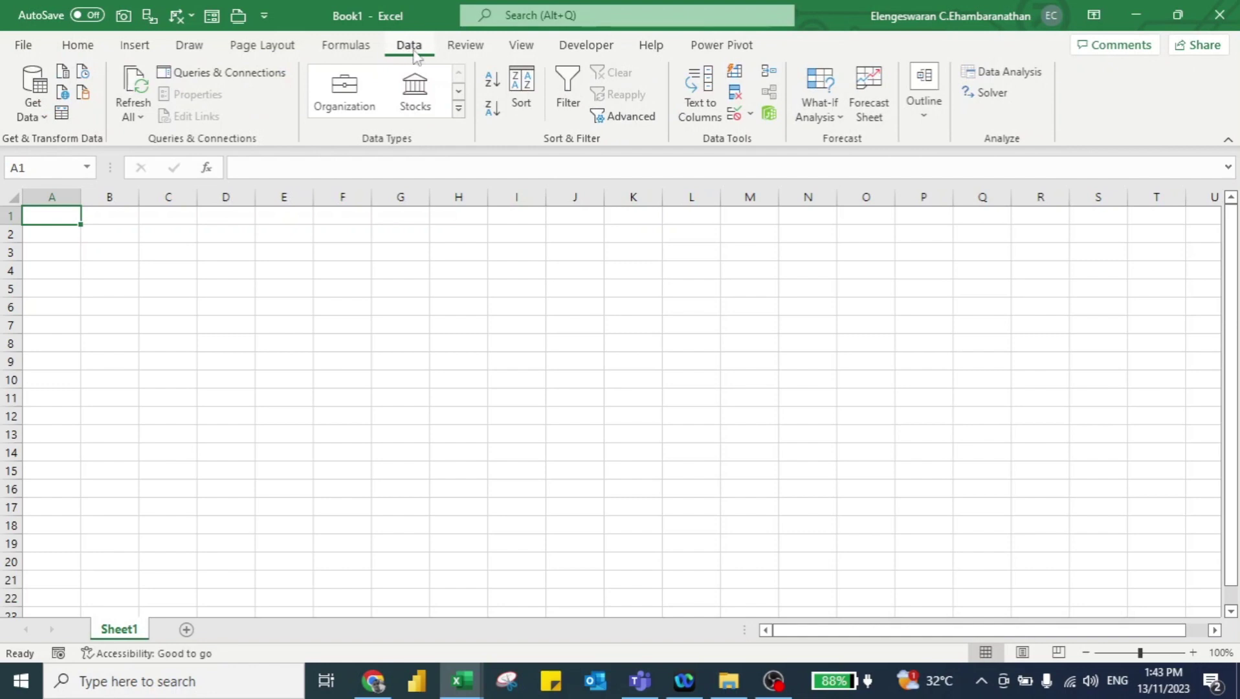
{"action": "left_click", "coordinate": [29, 120]}
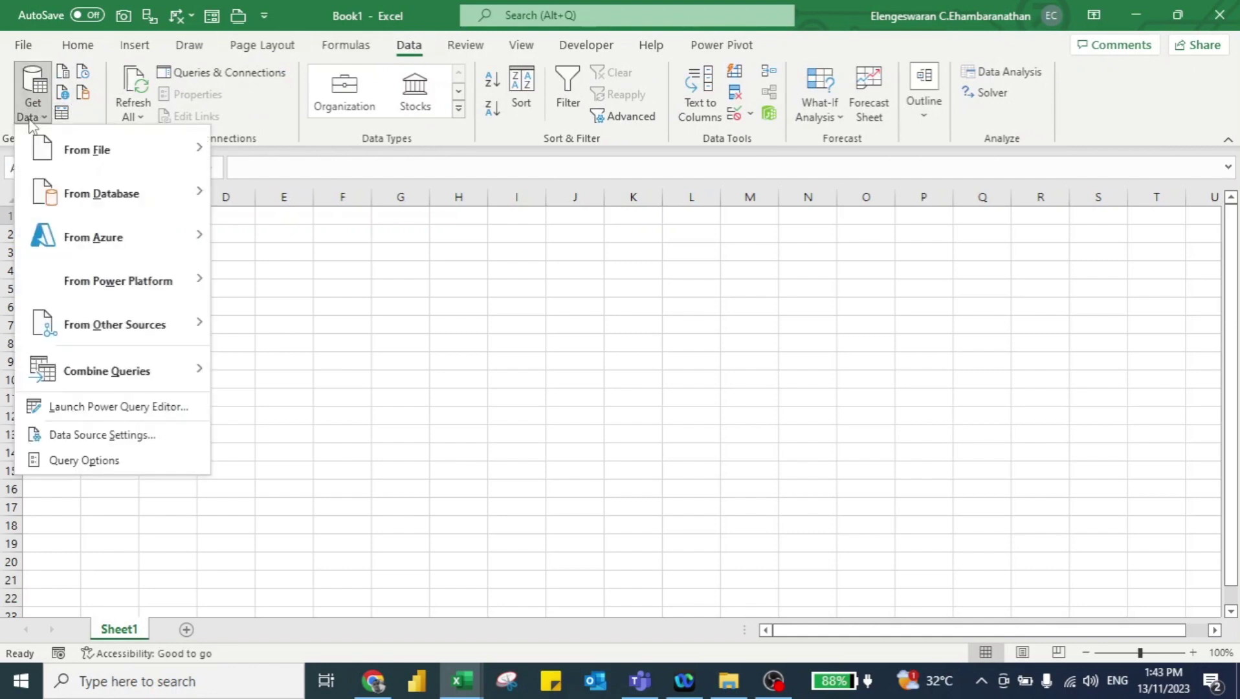
{"action": "mouse_move", "coordinate": [75, 150]}
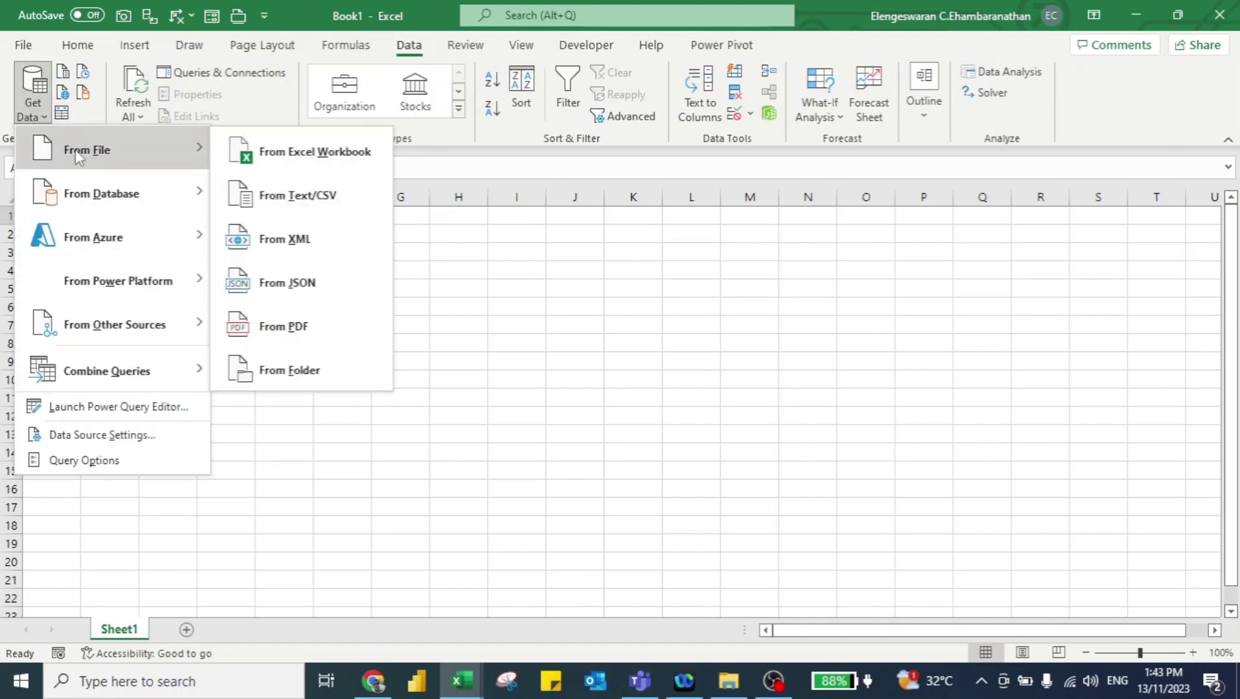
{"action": "left_click", "coordinate": [272, 166]}
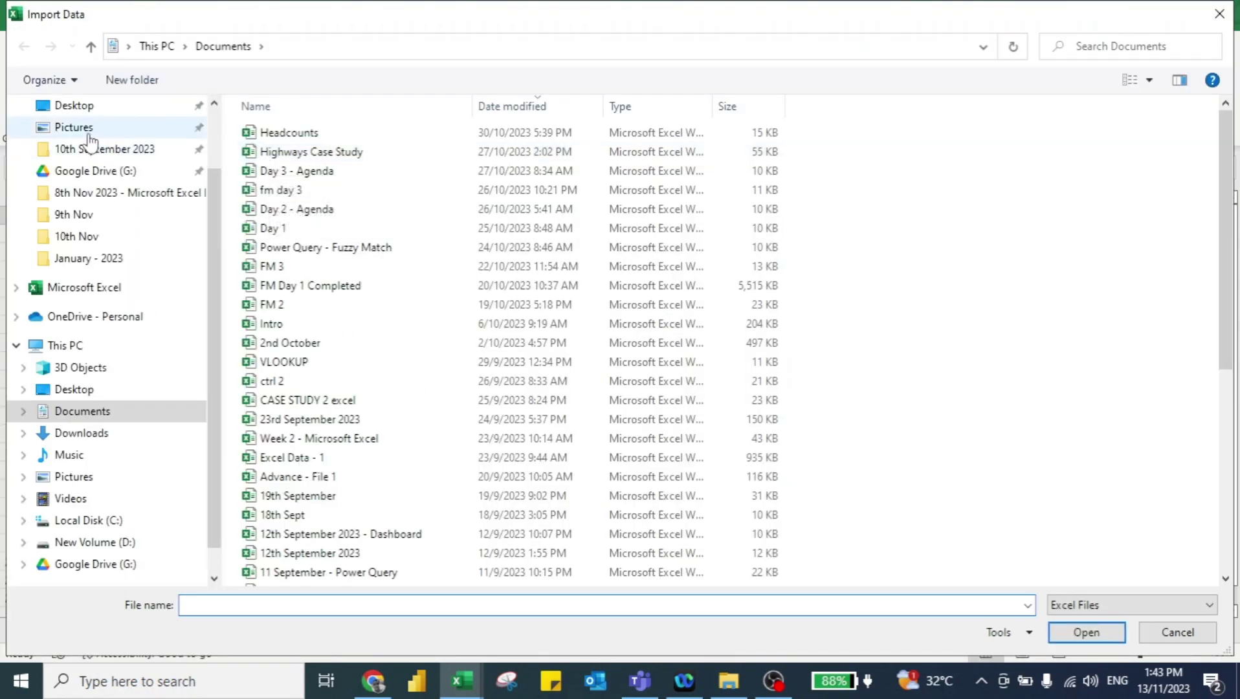
{"action": "left_click", "coordinate": [68, 258]}
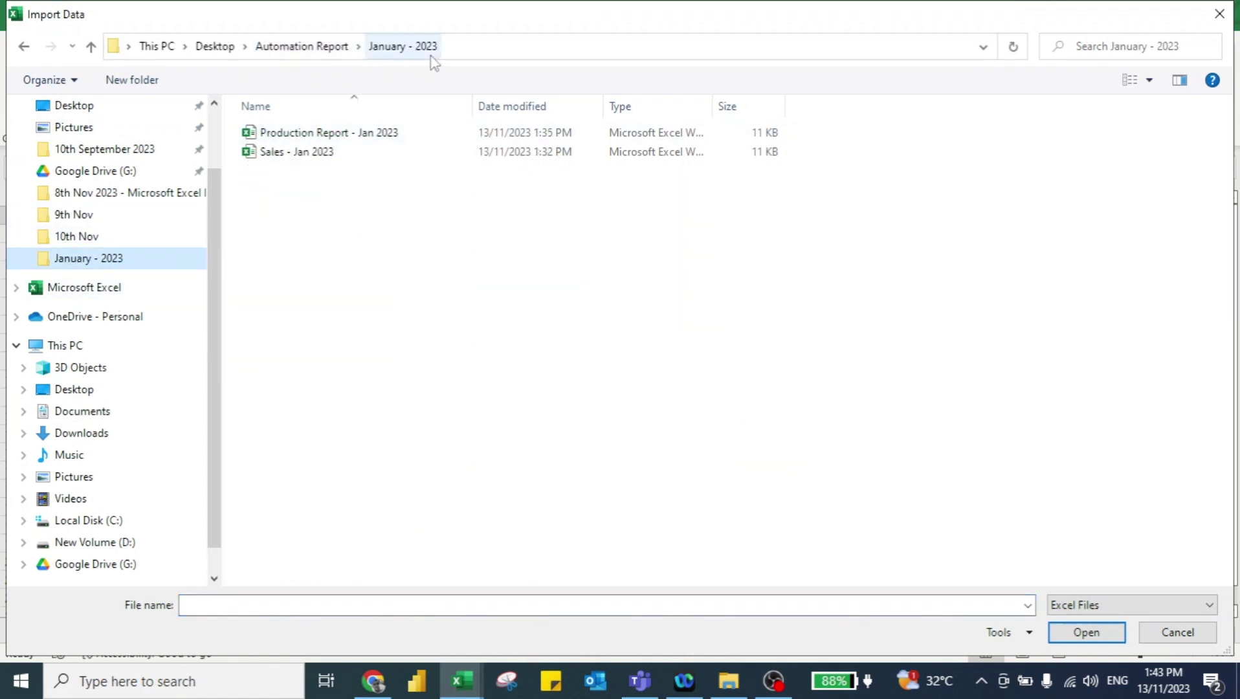
{"action": "left_click", "coordinate": [308, 154]}
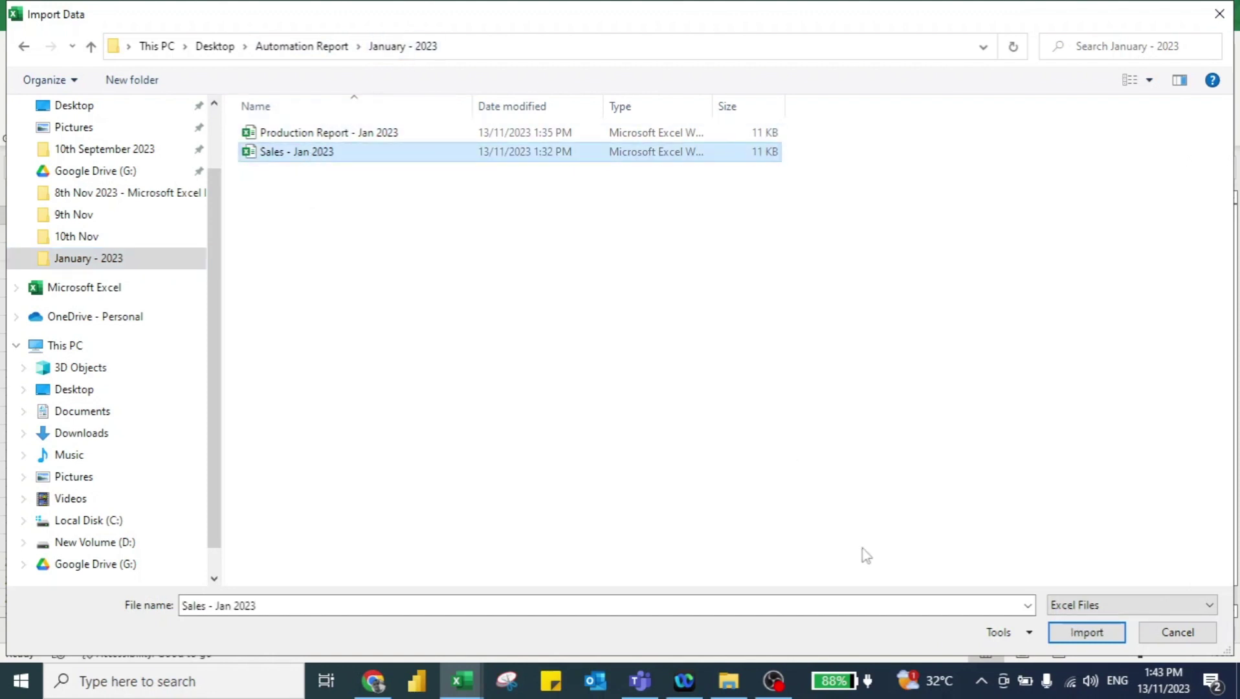
{"action": "left_click", "coordinate": [1075, 632]}
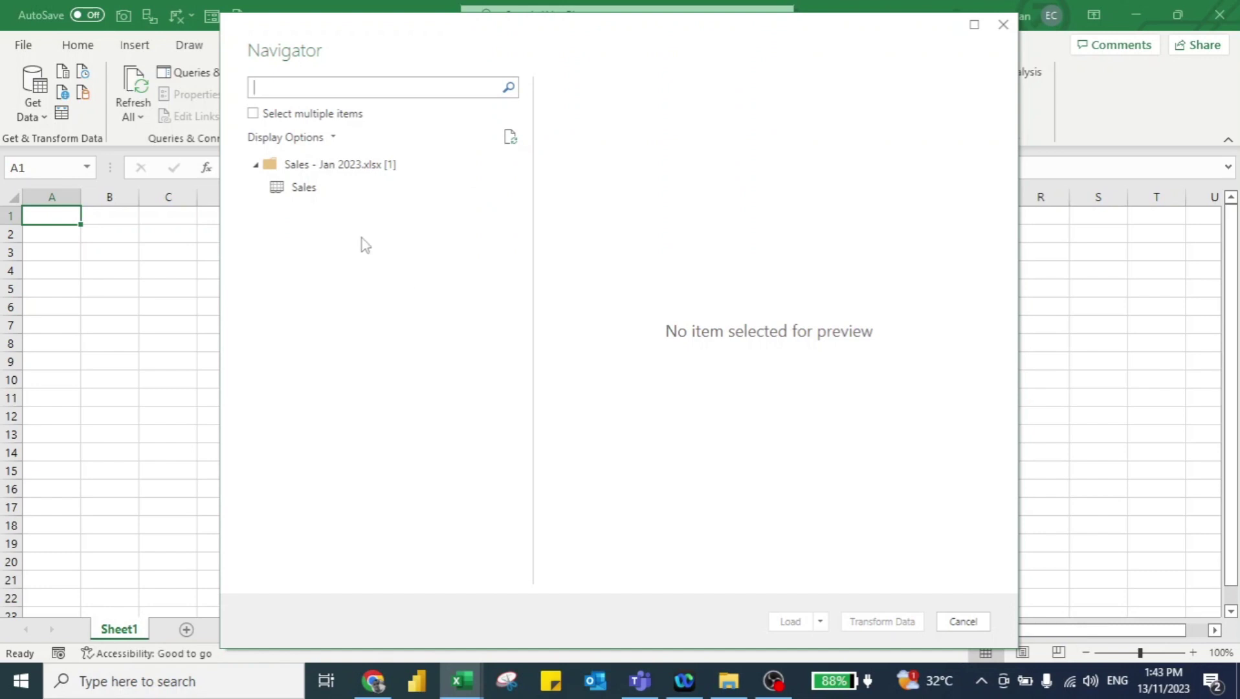
{"action": "left_click", "coordinate": [299, 192]}
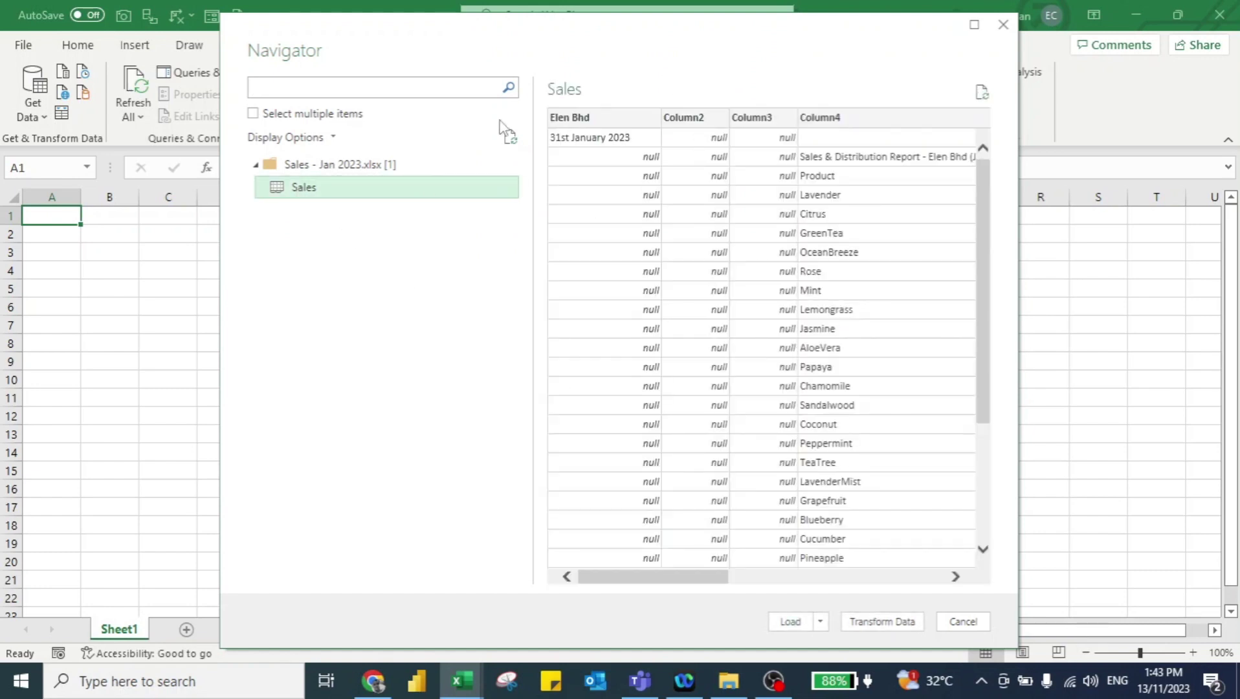
{"action": "left_click", "coordinate": [881, 622]}
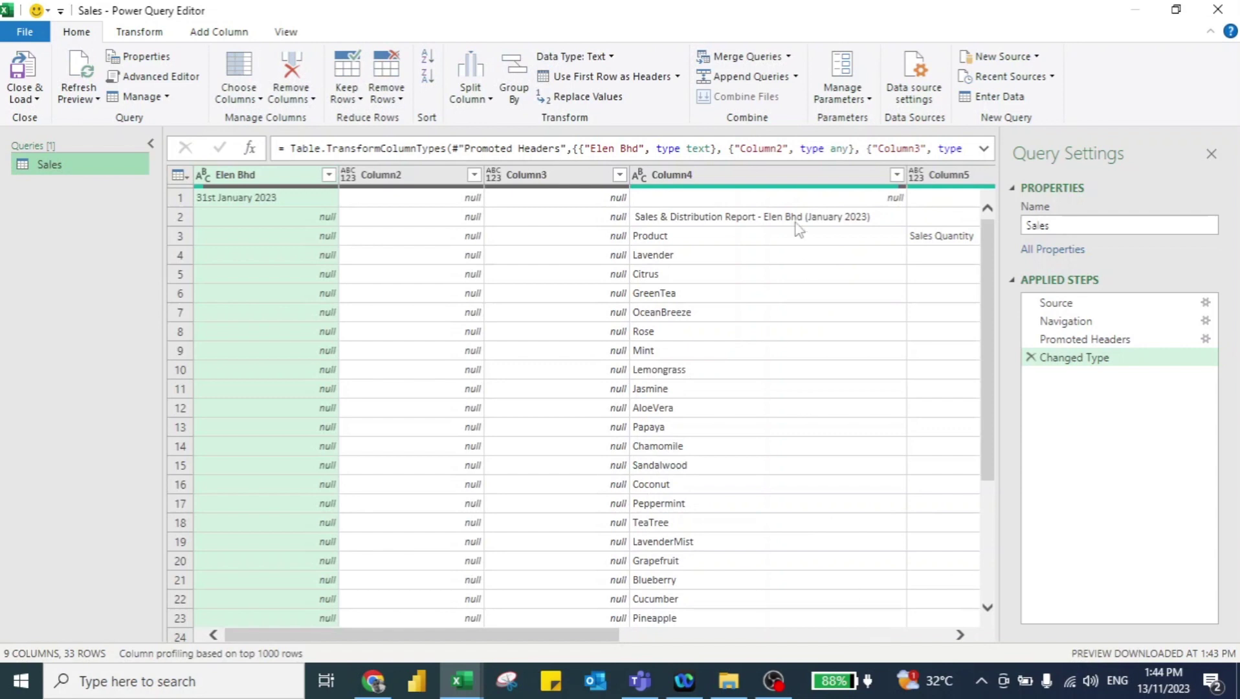
- Keep only Column4 through Column9 in the Sales query by removing the other columns
{"action": "left_click", "coordinate": [768, 176]}
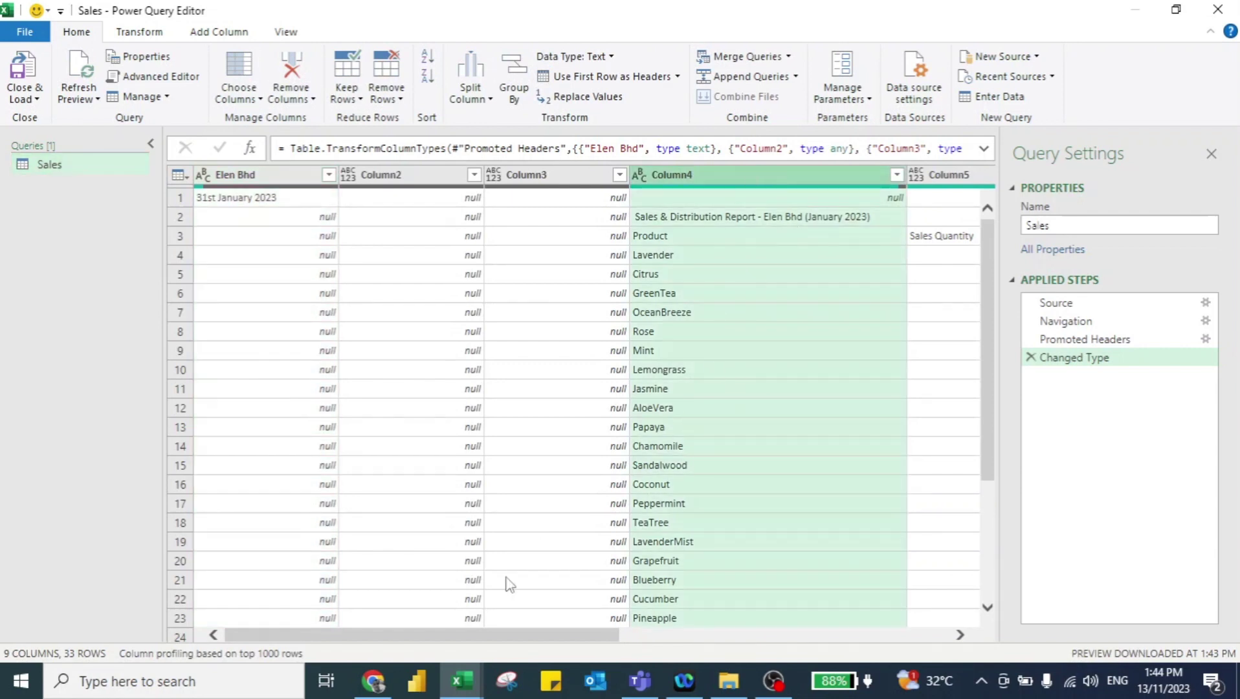
{"action": "left_click_drag", "start_coordinate": [460, 638], "coordinate": [798, 676]}
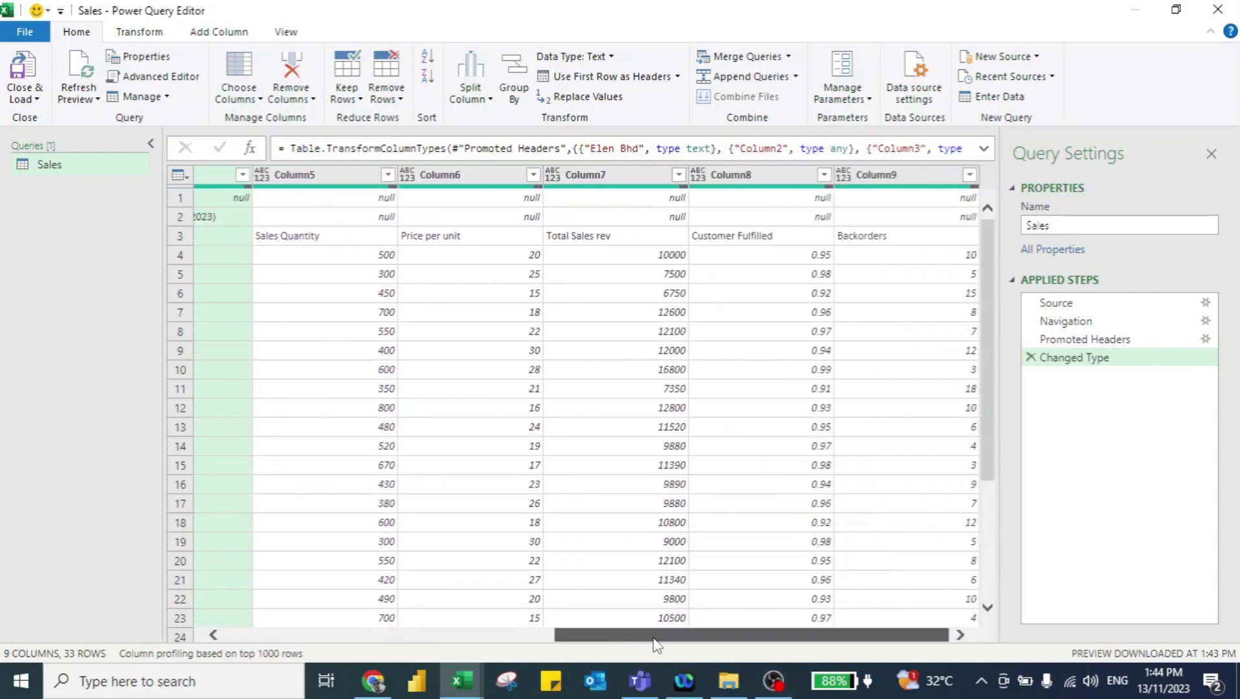
{"action": "left_click", "coordinate": [879, 175], "text": "shift"}
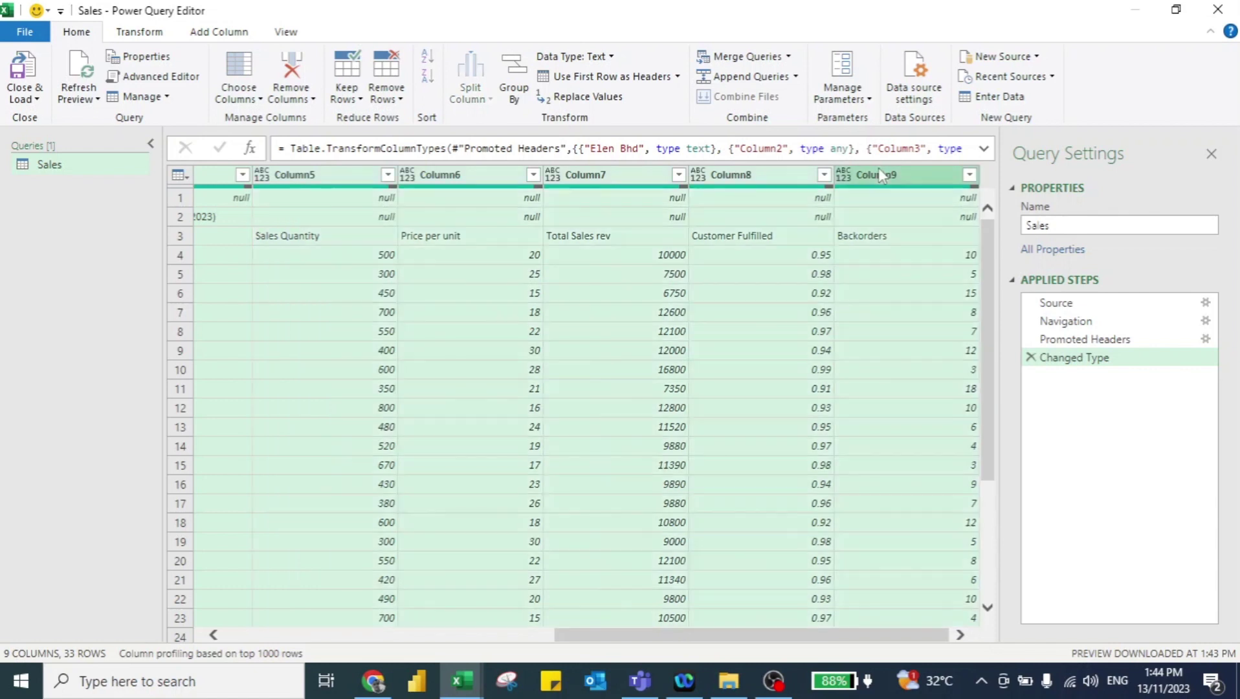
{"action": "right_click", "coordinate": [865, 174]}
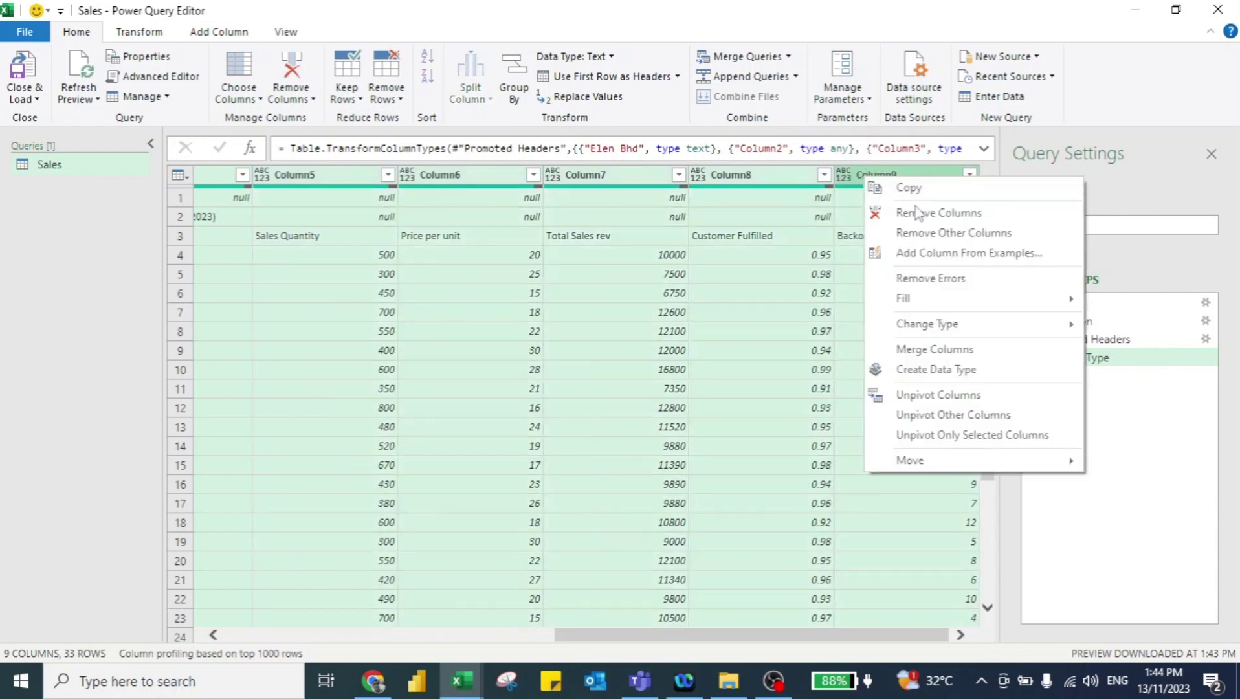
{"action": "left_click", "coordinate": [930, 234]}
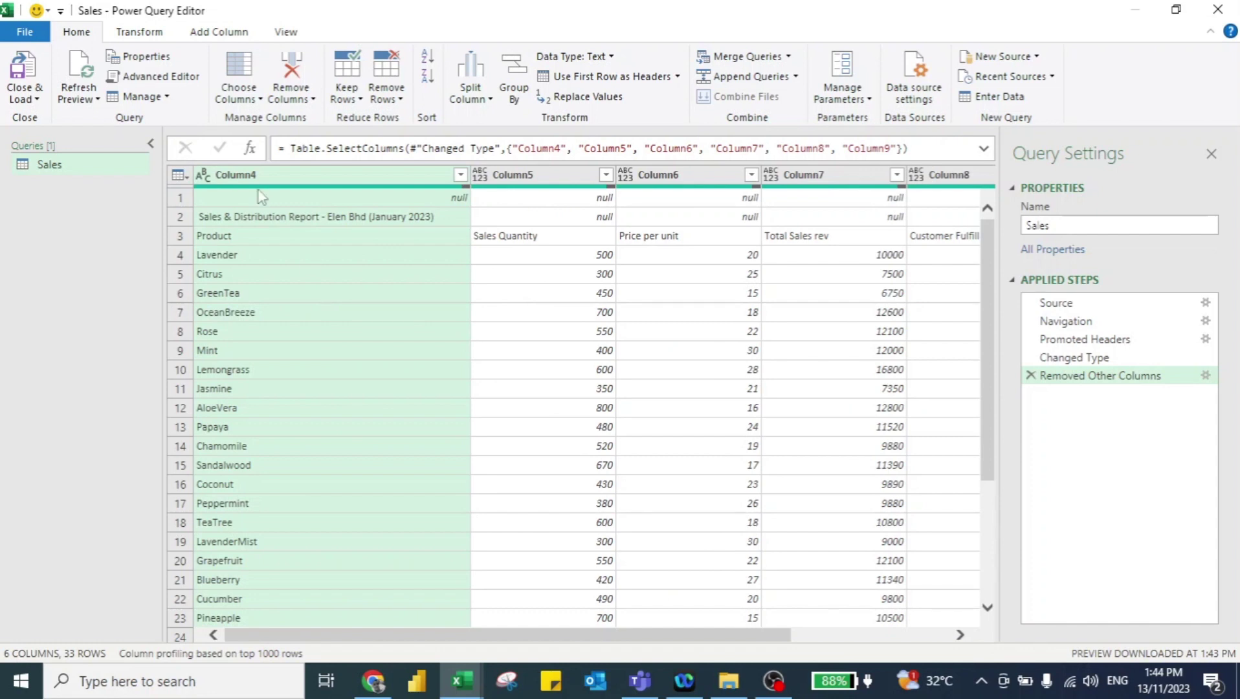
- Remove the top 2 rows from the Sales query
{"action": "left_click", "coordinate": [387, 94]}
{"action": "left_click", "coordinate": [409, 119]}
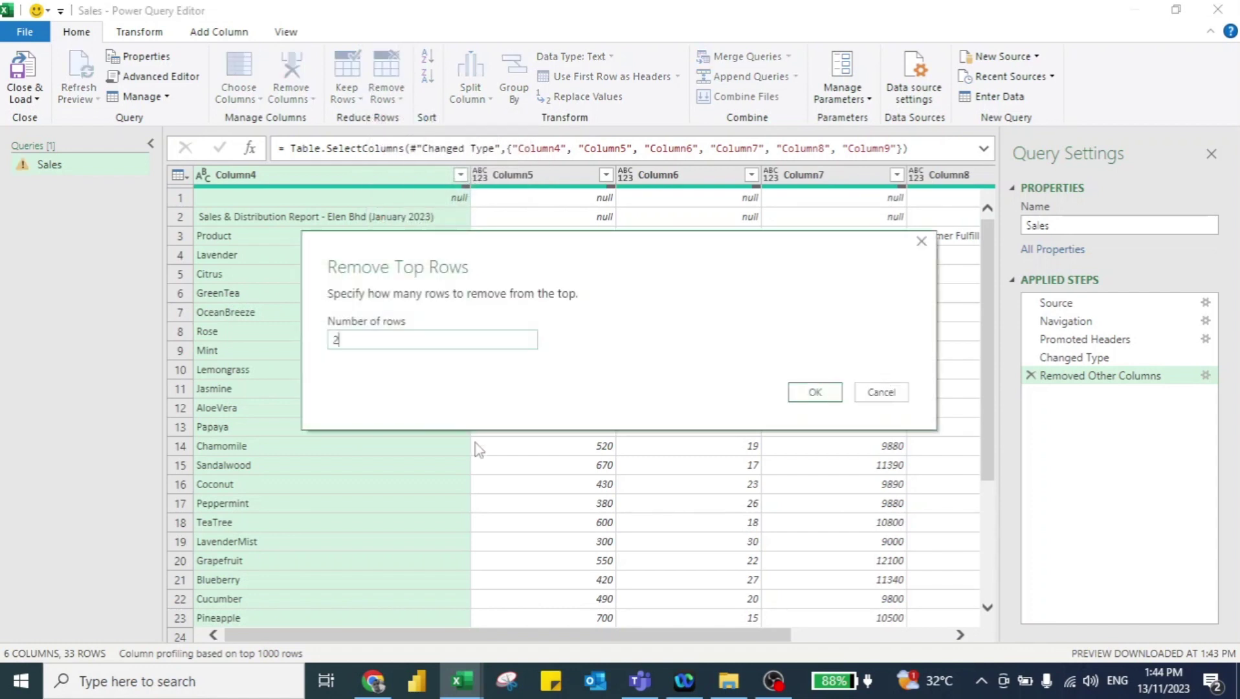
{"action": "type", "text": "2"}
{"action": "left_click", "coordinate": [814, 392]}
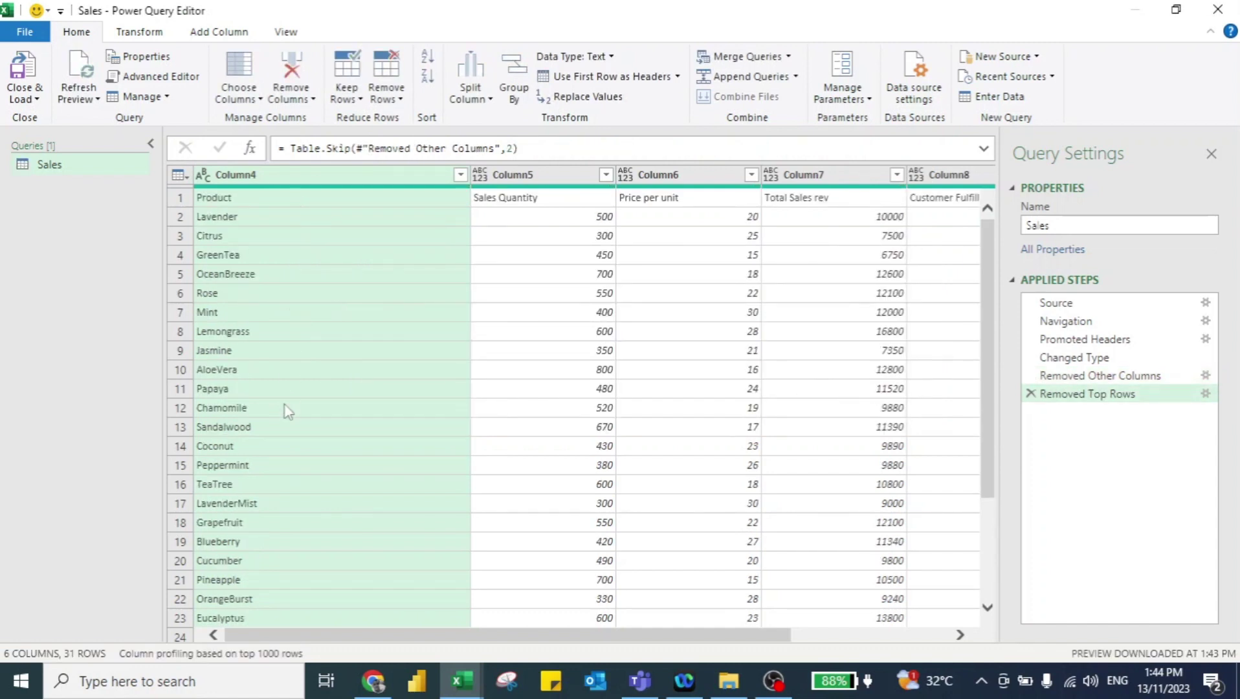
- Promote the first row of the Sales query to column headers
{"action": "scroll", "coordinate": [585, 358], "scroll_direction": "right", "scroll_amount": 3}
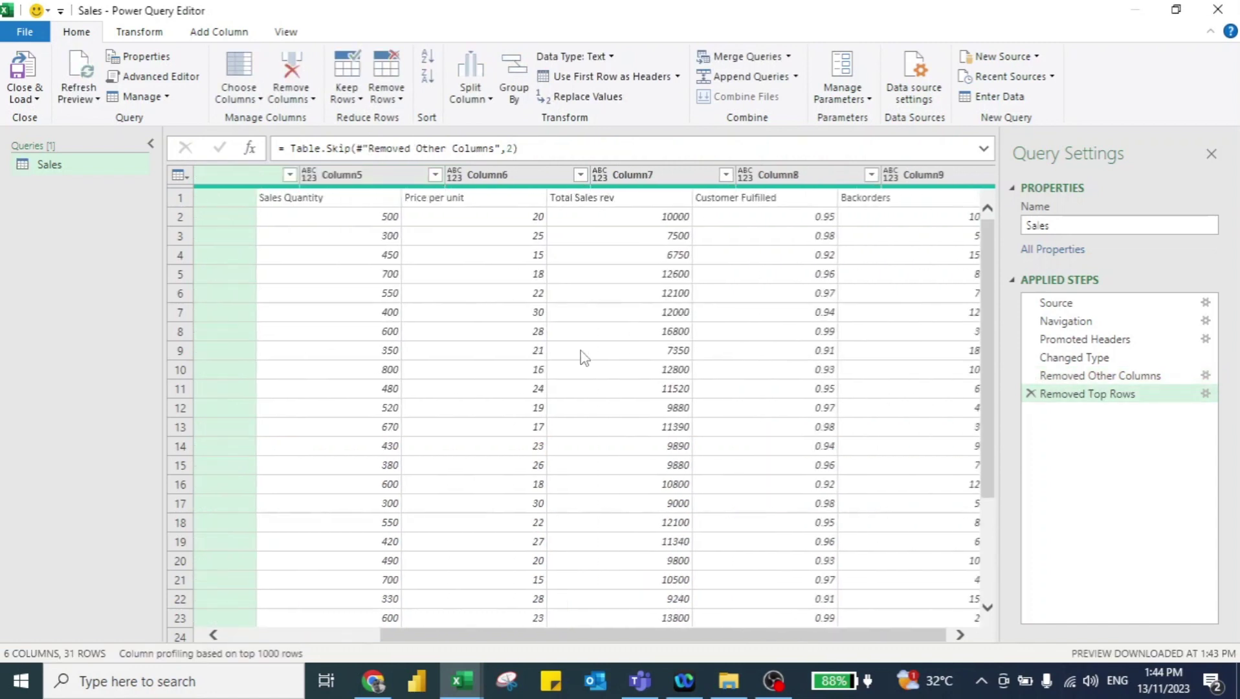
{"action": "scroll", "coordinate": [585, 358], "scroll_direction": "left", "scroll_amount": 3}
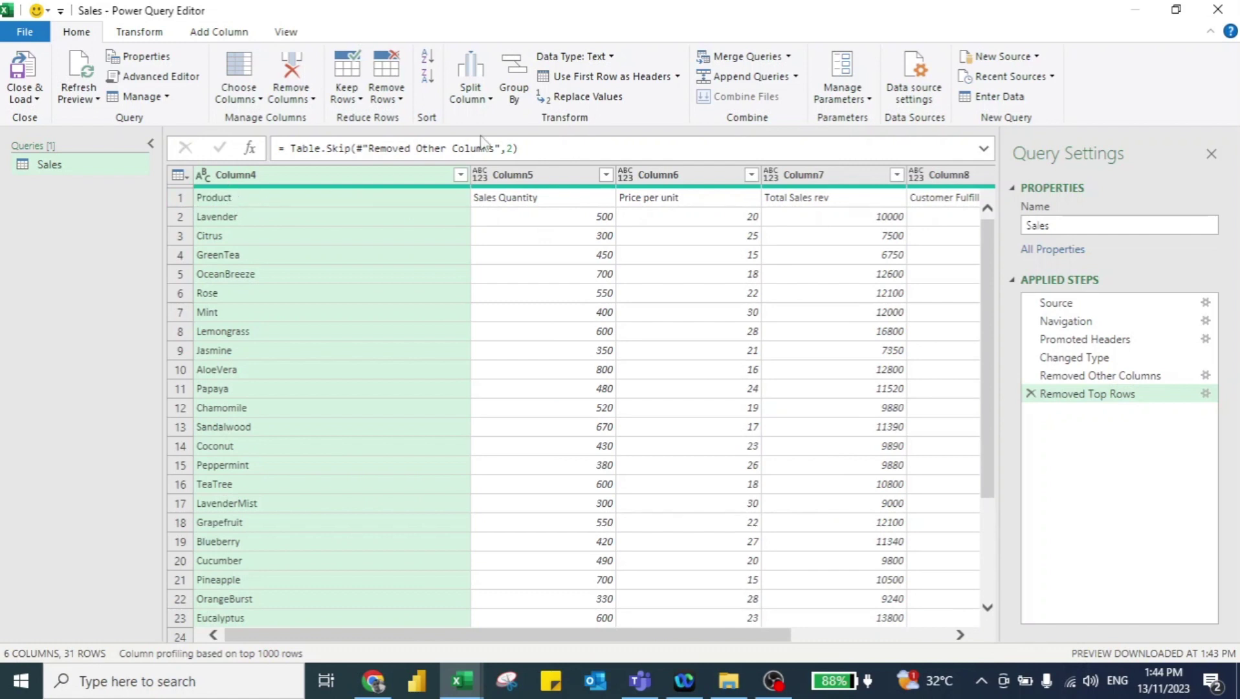
{"action": "left_click", "coordinate": [583, 79]}
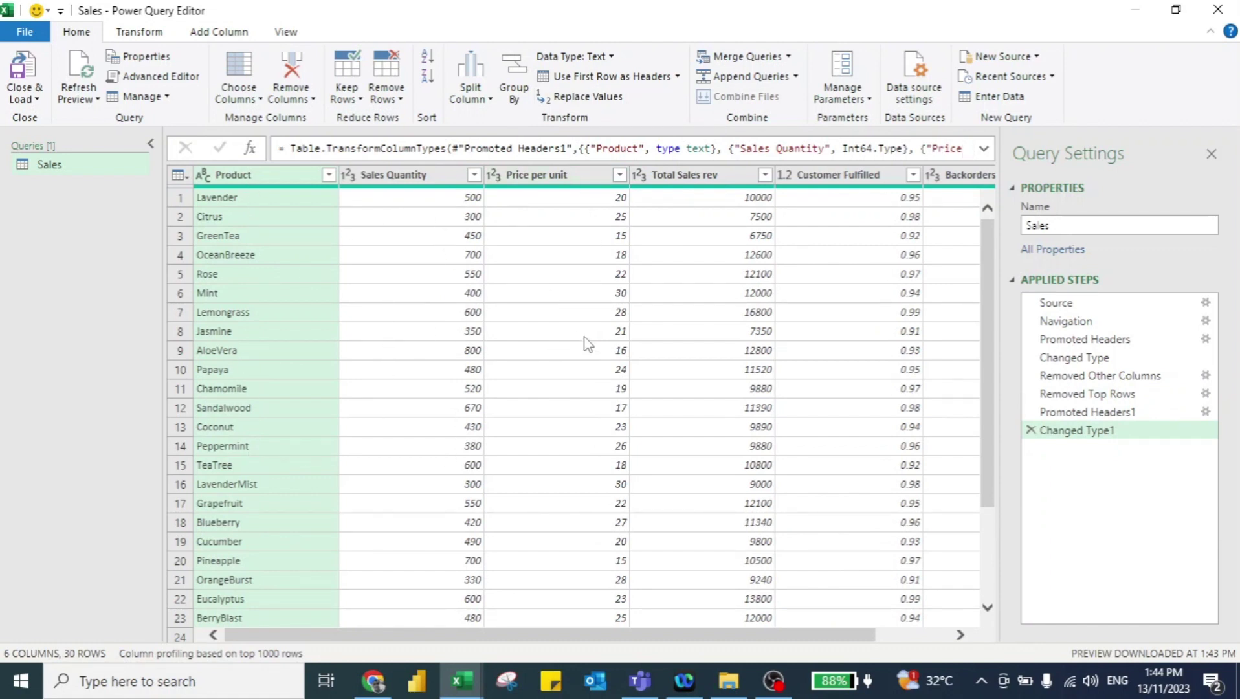
- Close the query editor and load the Sales query with Only Create Connection
{"action": "left_click", "coordinate": [30, 100]}
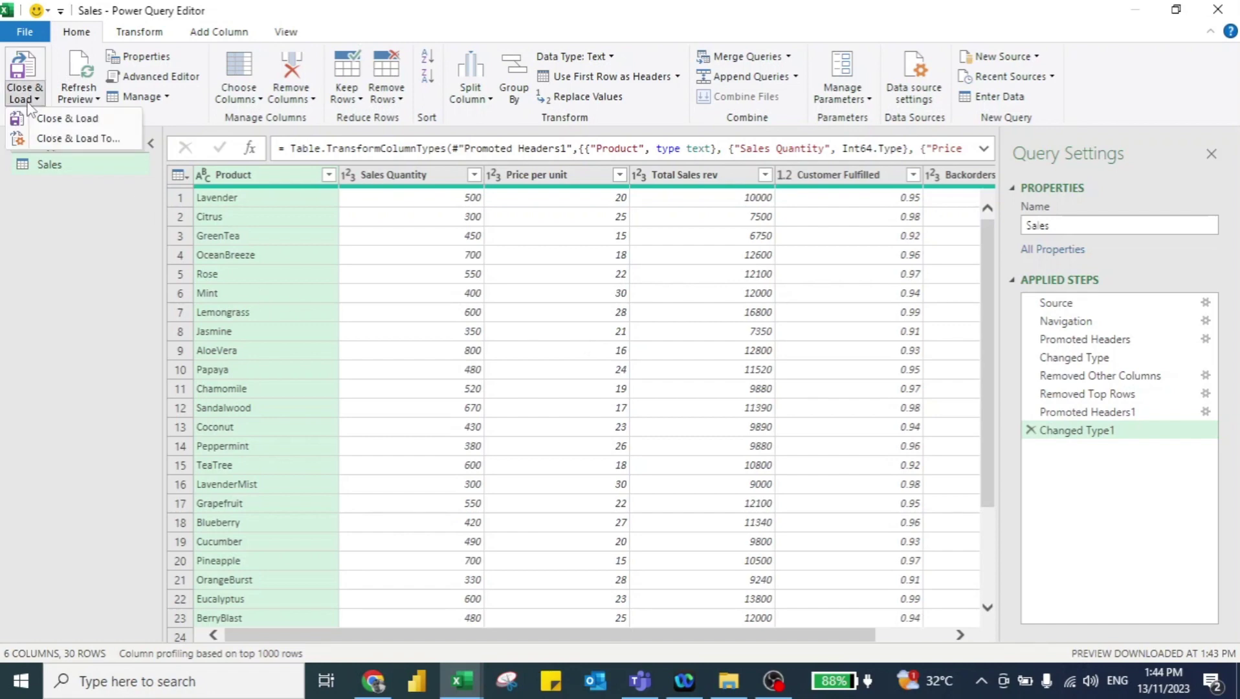
{"action": "left_click", "coordinate": [57, 139]}
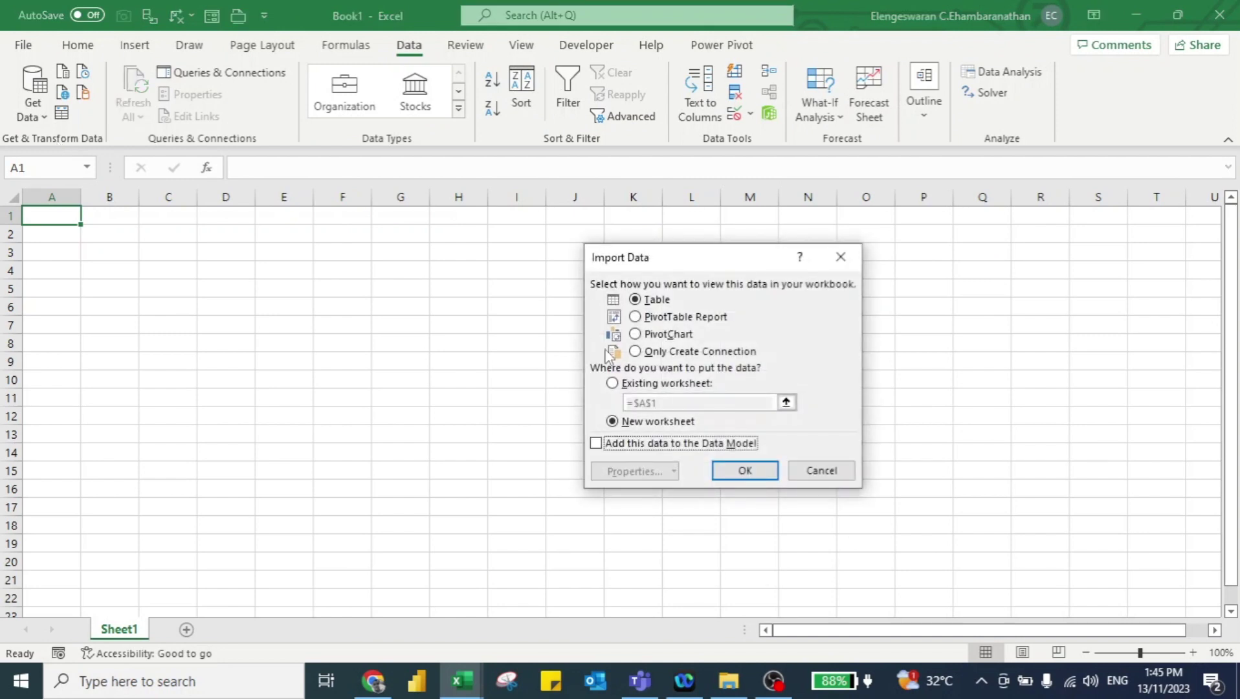
{"action": "left_click", "coordinate": [635, 352]}
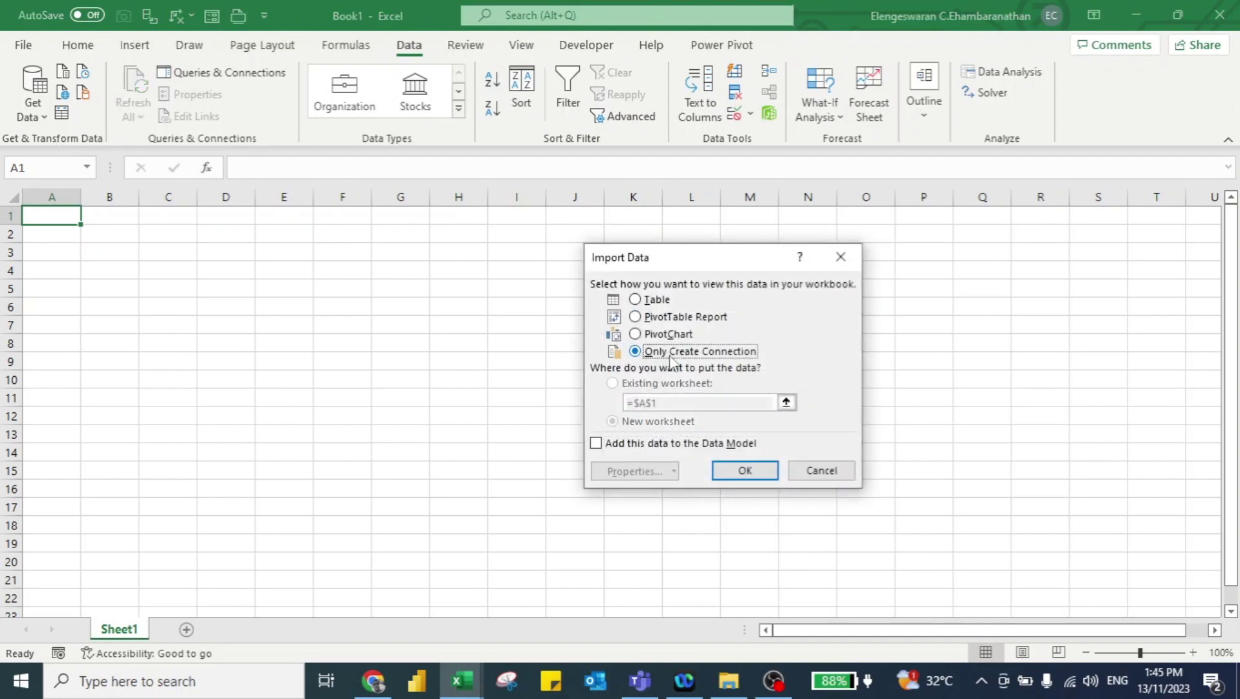
{"action": "left_click", "coordinate": [745, 470]}
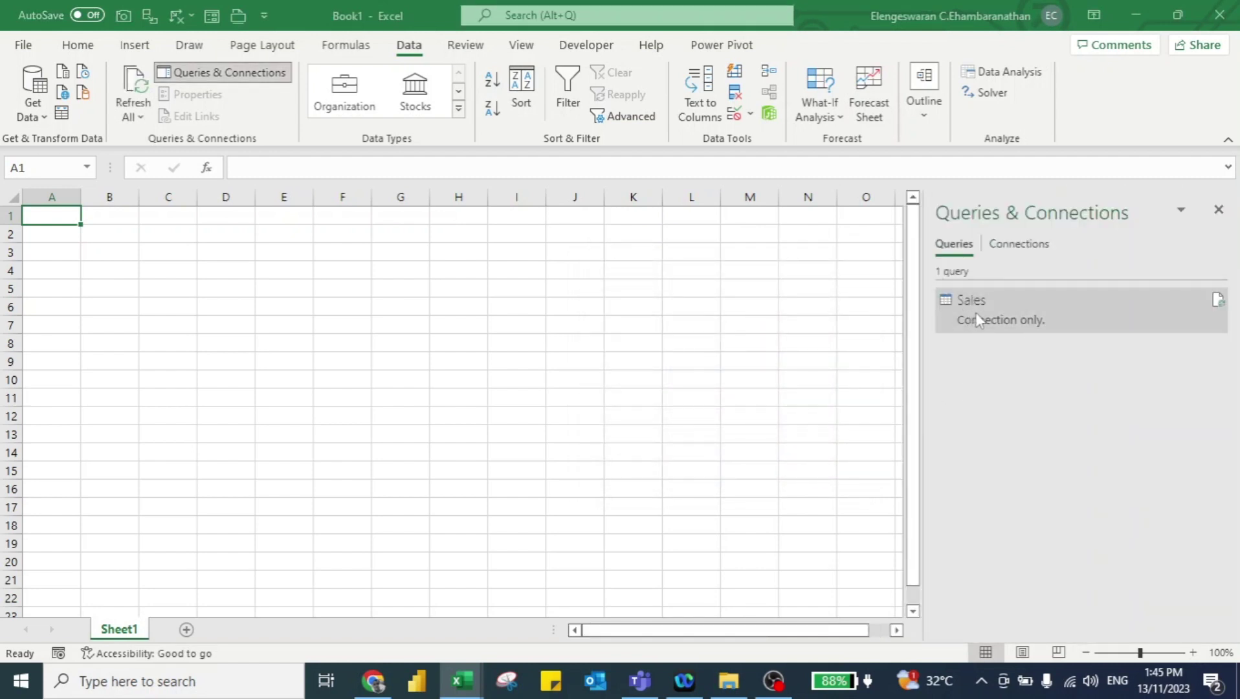
{"action": "mouse_move", "coordinate": [976, 312]}
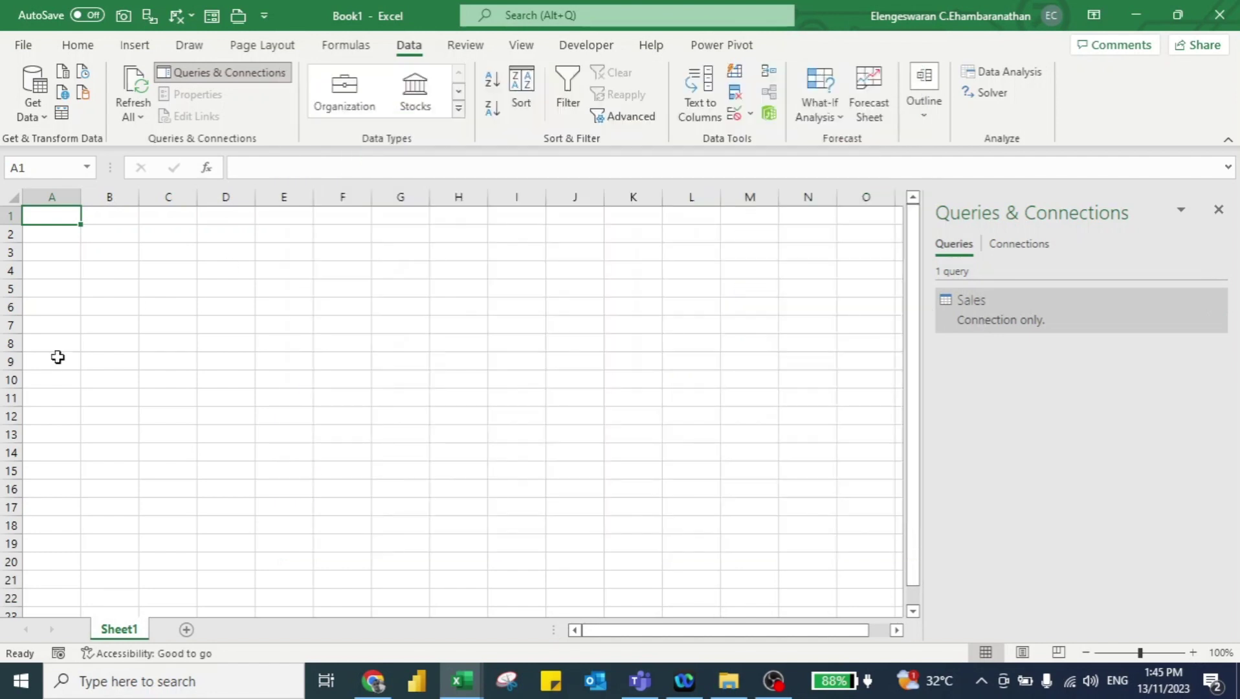
- Get data from the Production Report - Jan 2023 workbook and open its Prod sheet for transformation
{"action": "left_click", "coordinate": [32, 103]}
{"action": "mouse_move", "coordinate": [68, 144]}
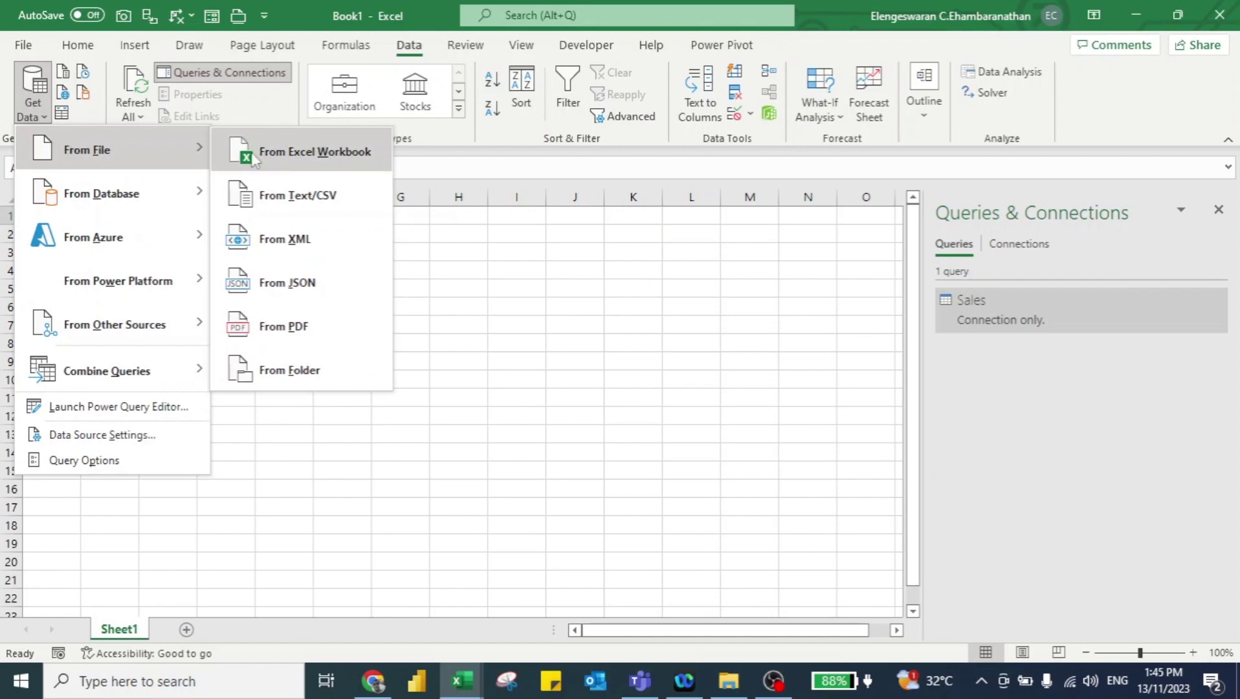
{"action": "left_click", "coordinate": [283, 155]}
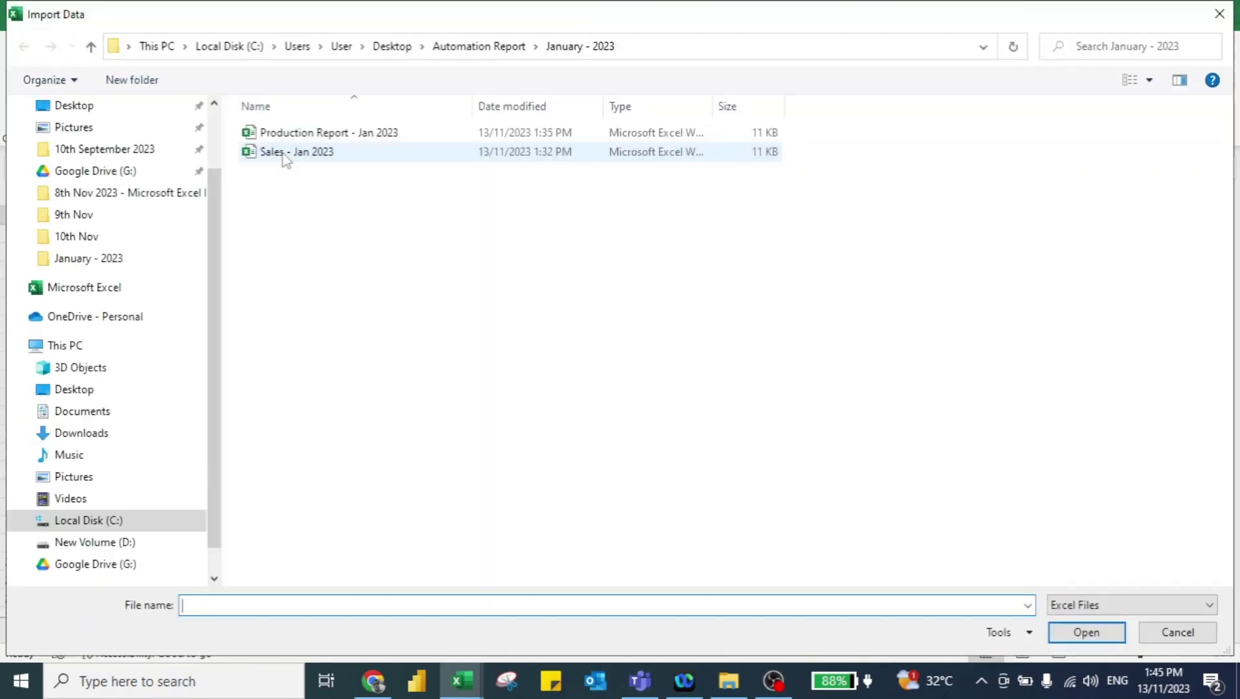
{"action": "left_click", "coordinate": [319, 135]}
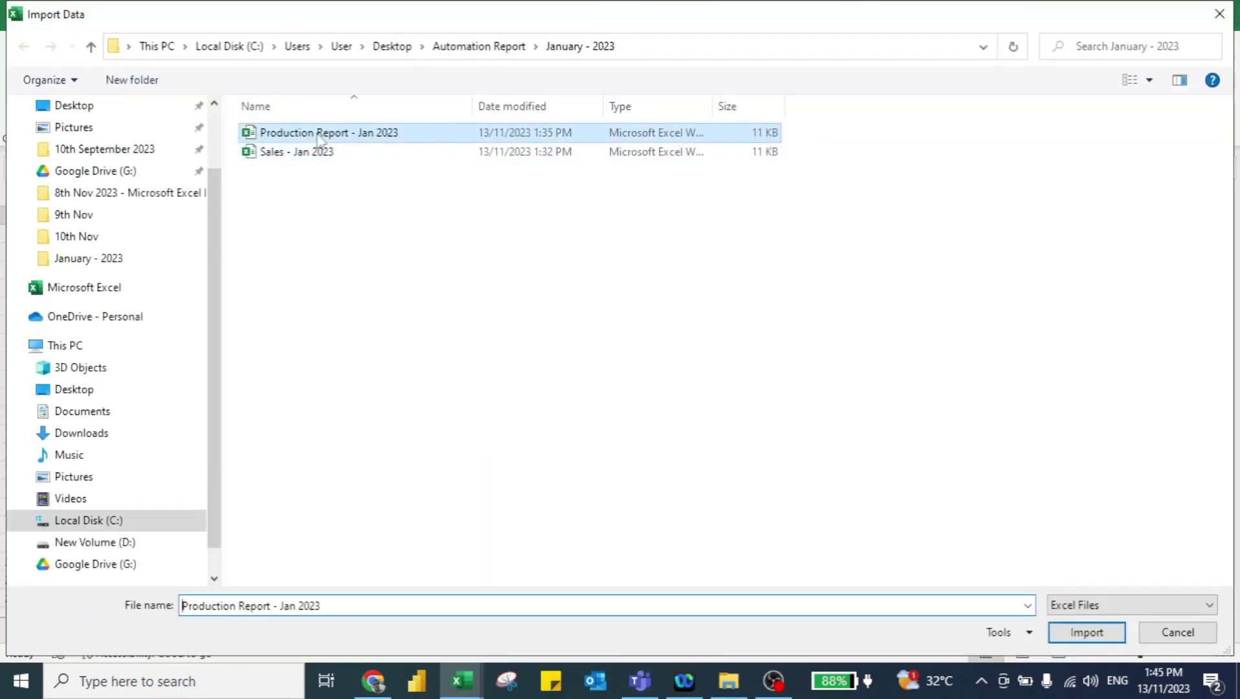
{"action": "left_click", "coordinate": [1071, 638]}
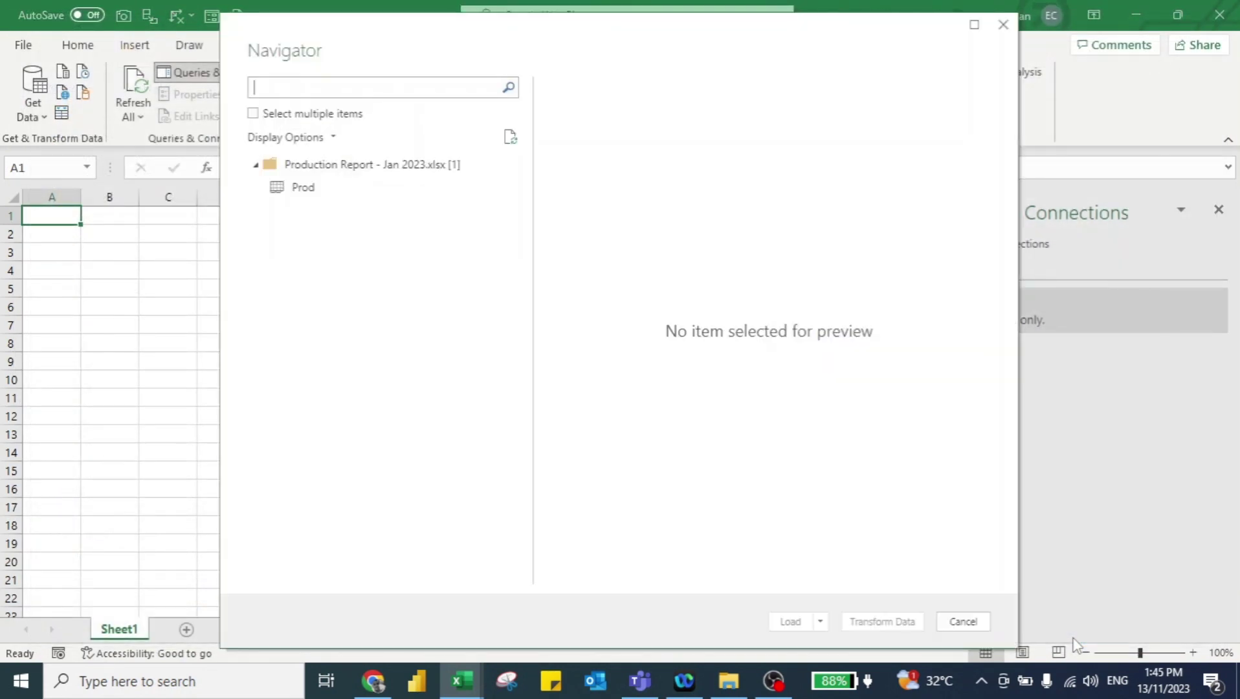
{"action": "left_click", "coordinate": [310, 189]}
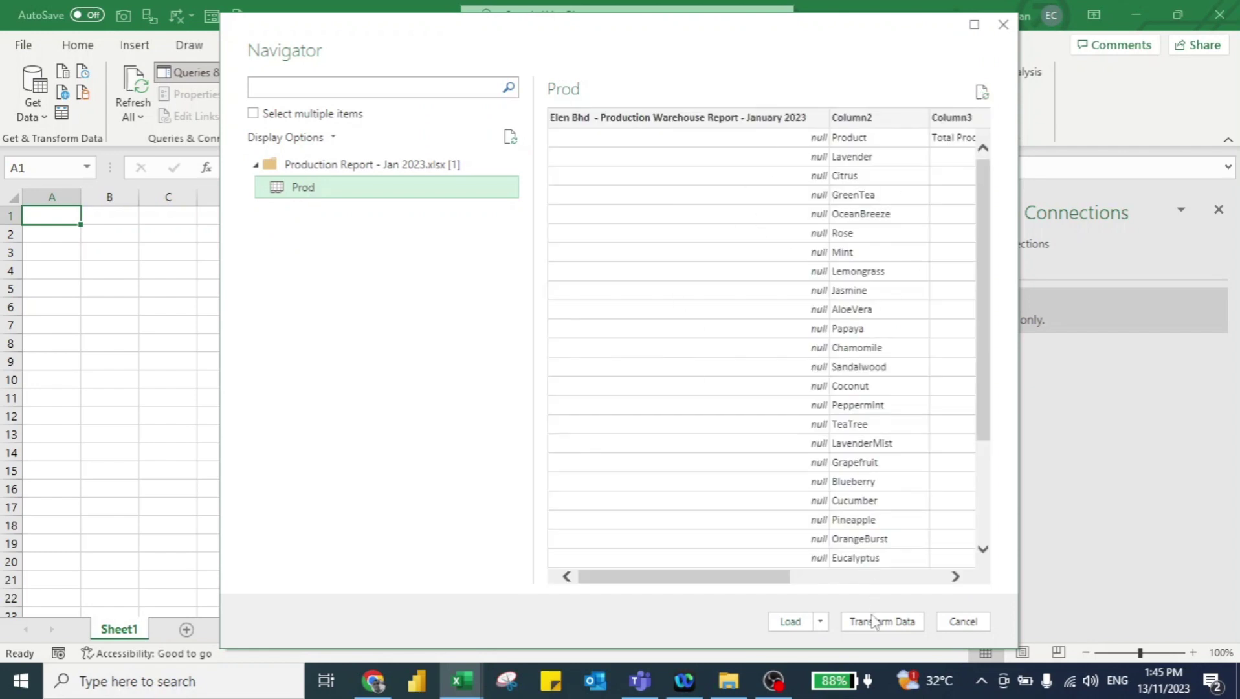
{"action": "left_click", "coordinate": [852, 625]}
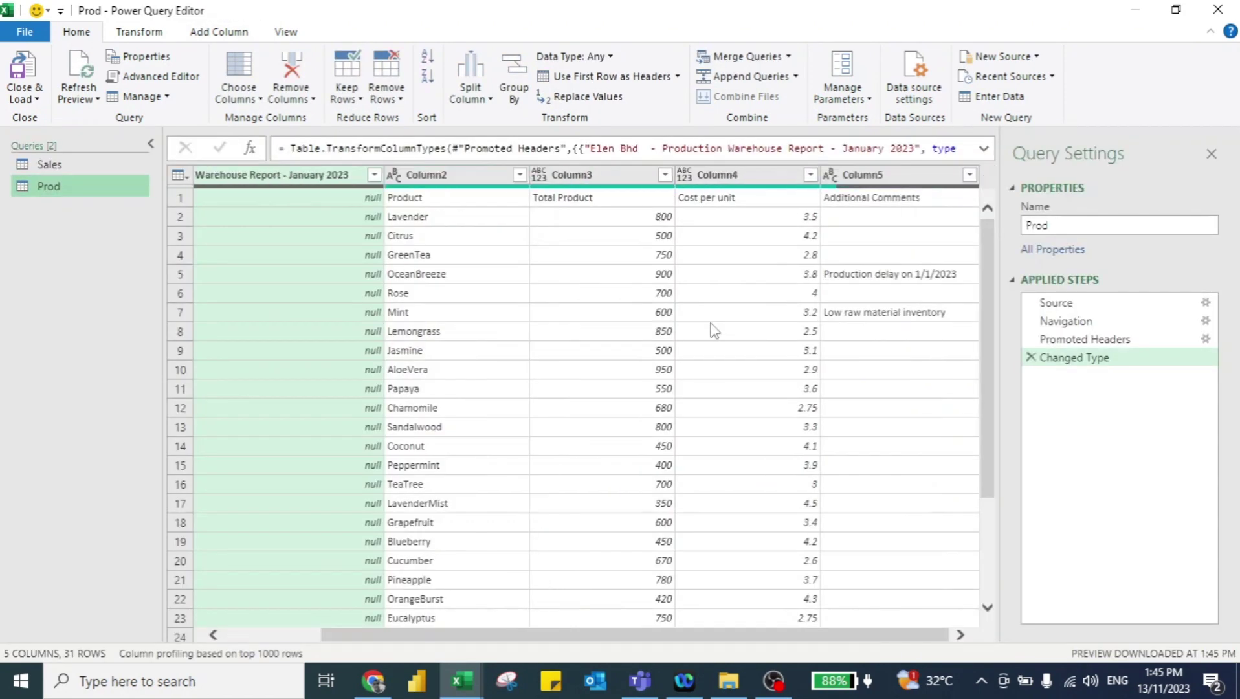
- Remove the empty warehouse report title column from the Prod query and promote its first row to column headers
{"action": "right_click", "coordinate": [379, 180]}
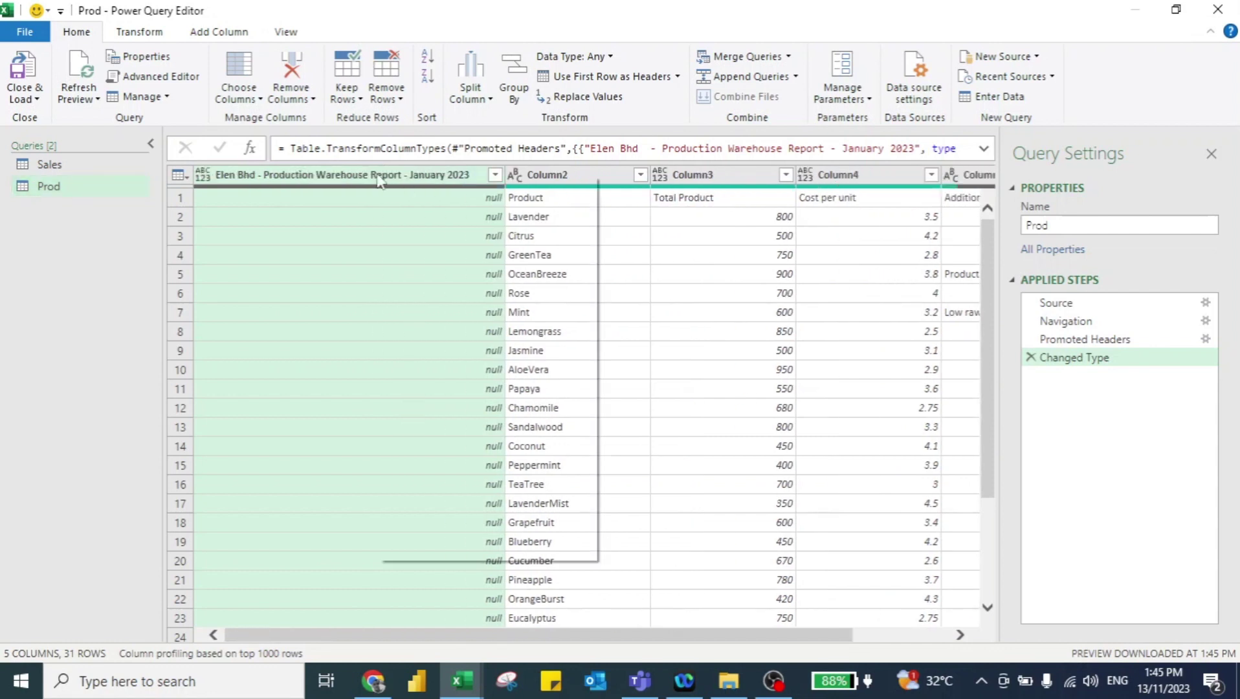
{"action": "left_click", "coordinate": [416, 211]}
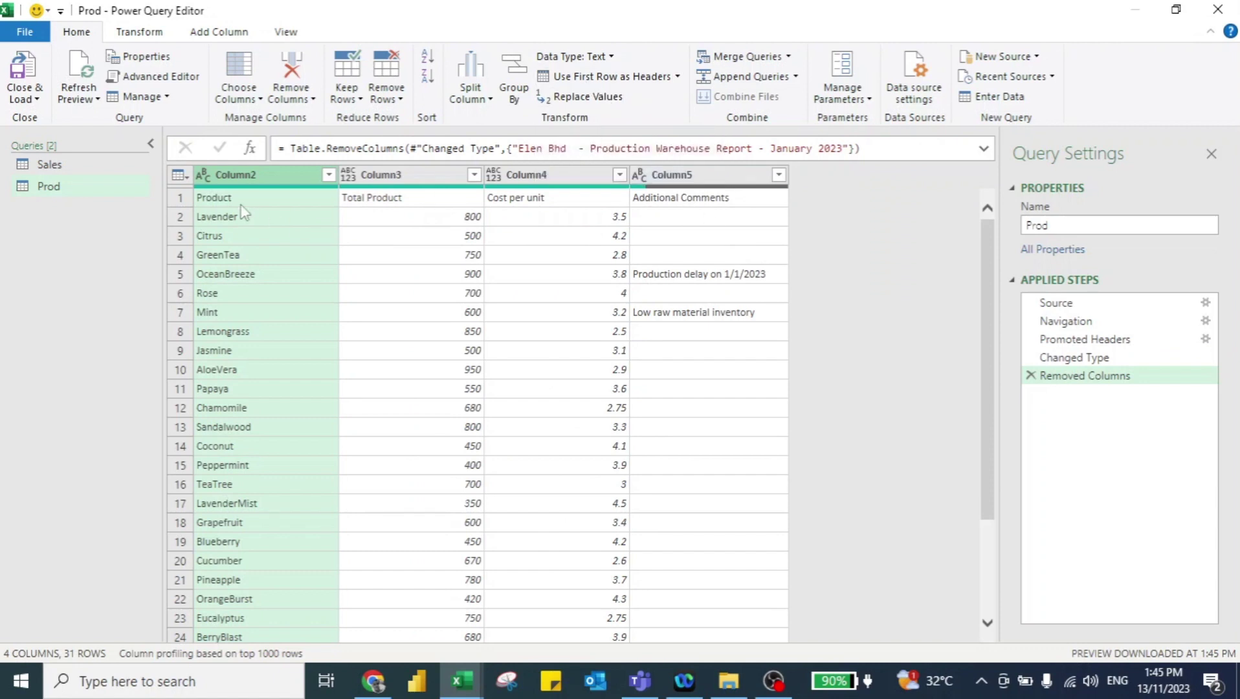
{"action": "left_click", "coordinate": [589, 79]}
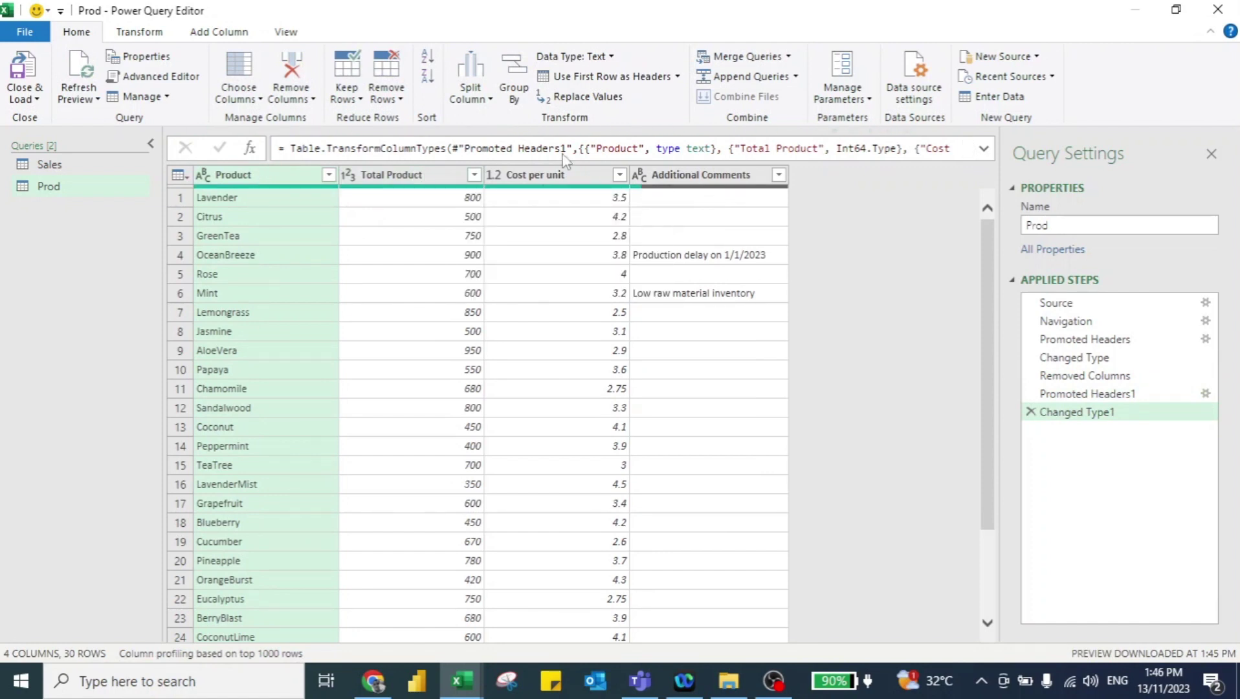
- Close the query editor and load the Prod query with Only Create Connection
{"action": "left_click", "coordinate": [28, 98]}
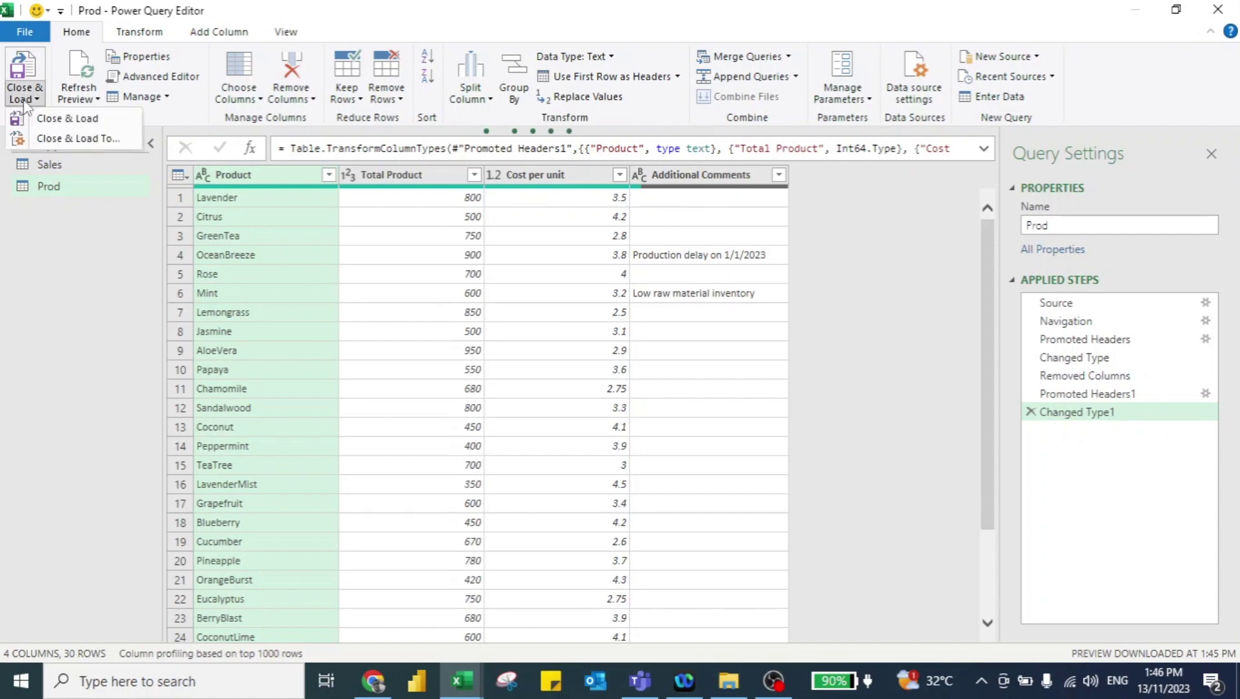
{"action": "left_click", "coordinate": [71, 138]}
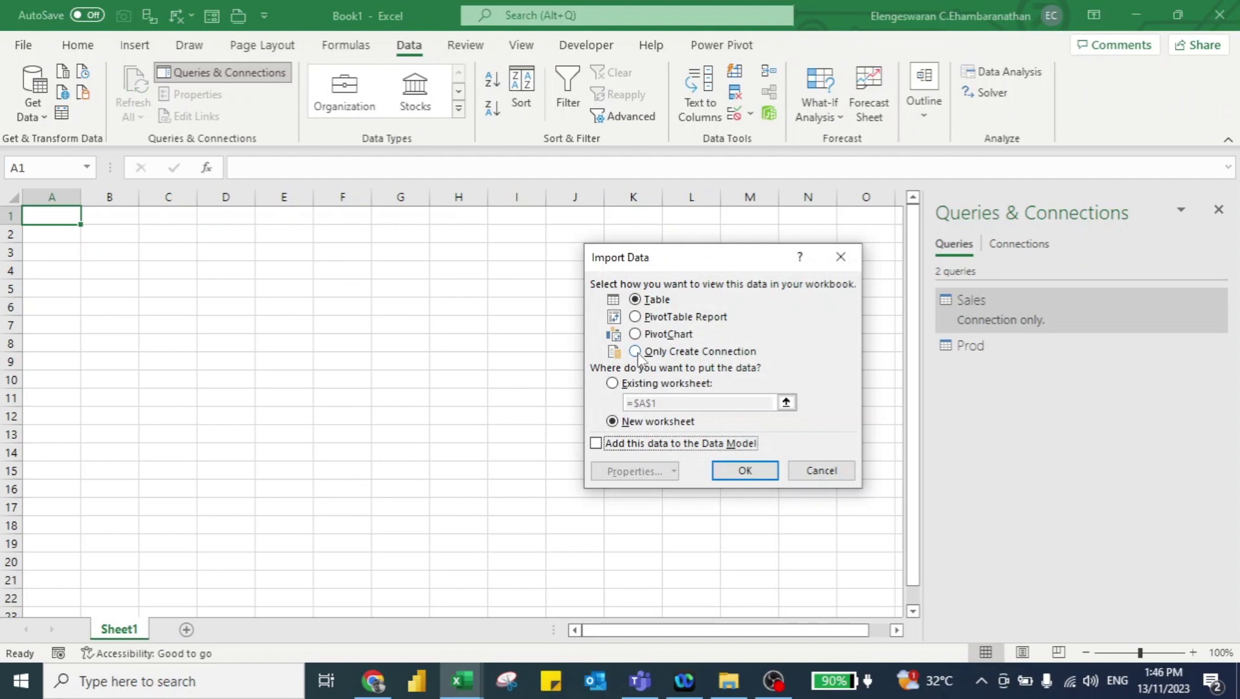
{"action": "left_click", "coordinate": [636, 353]}
{"action": "left_click", "coordinate": [743, 472]}
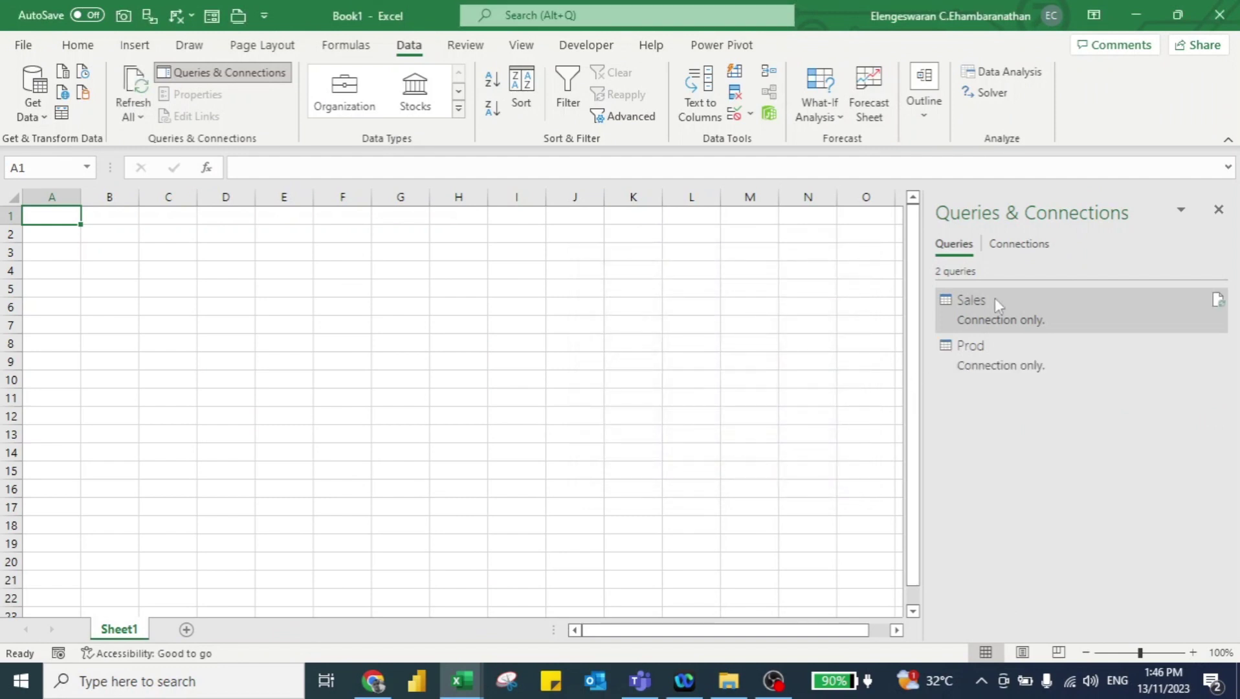
{"action": "mouse_move", "coordinate": [1019, 374]}
{"action": "mouse_move", "coordinate": [1003, 354]}
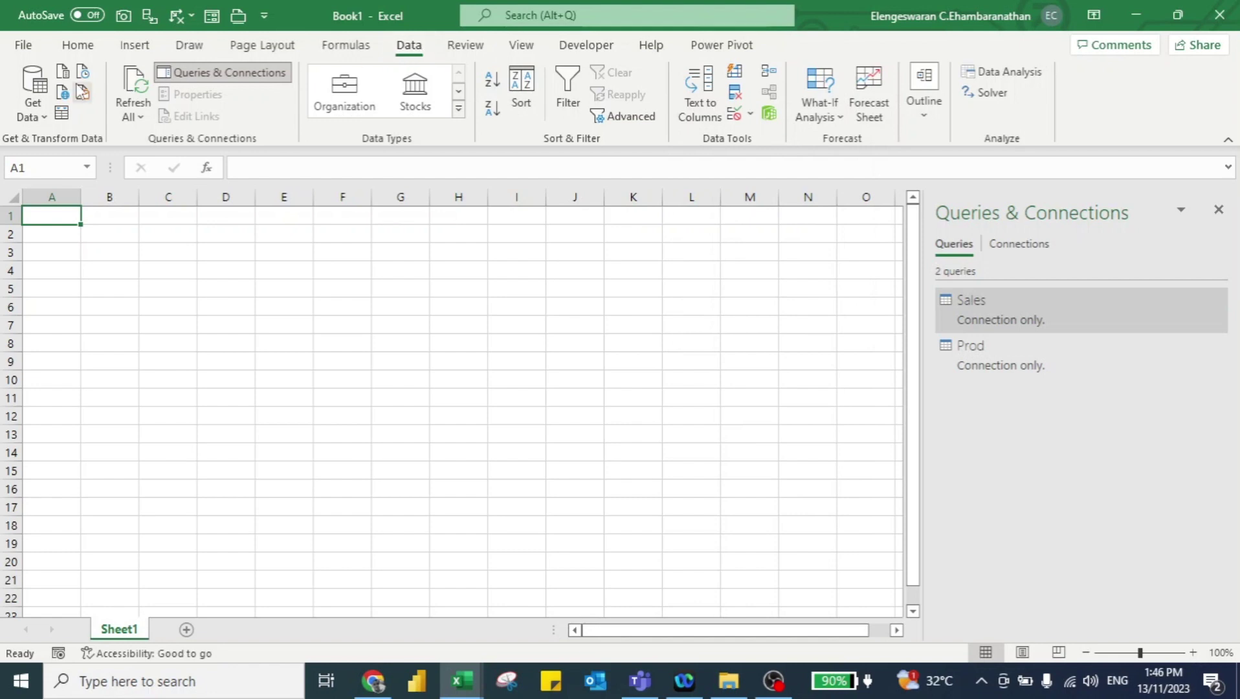
- Merge the Prod query with the Sales query, matching on their Product columns with a Left Outer join
{"action": "left_click", "coordinate": [30, 105]}
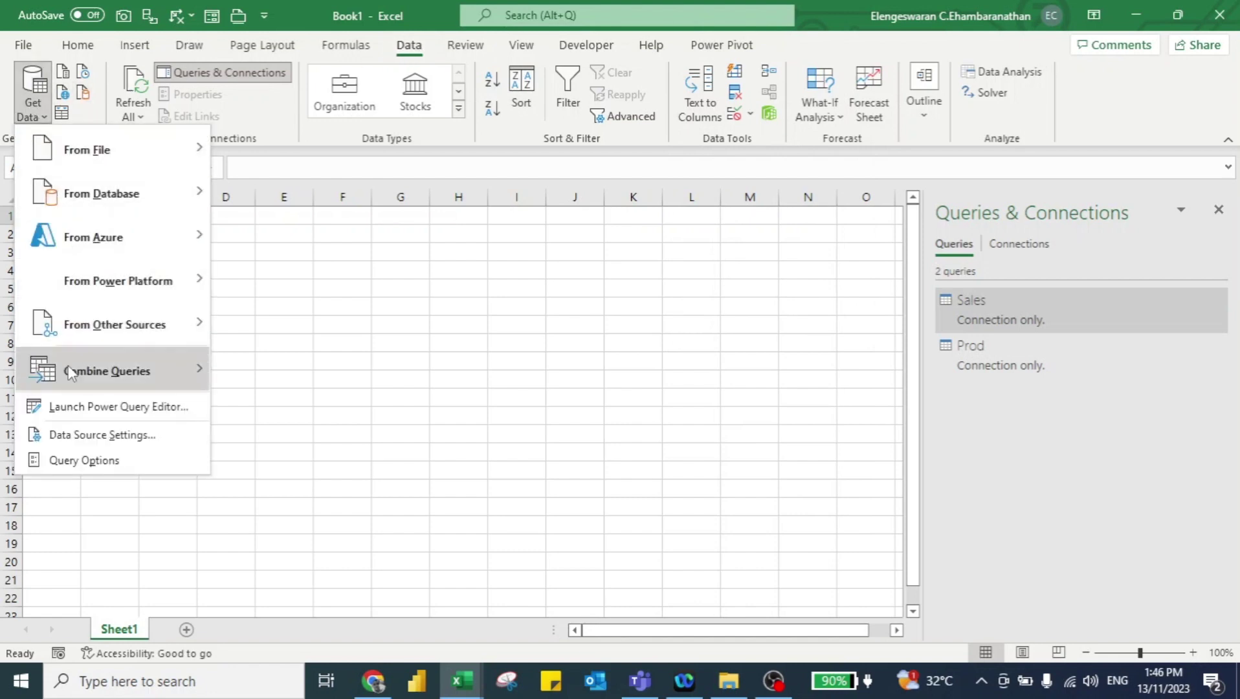
{"action": "mouse_move", "coordinate": [70, 372]}
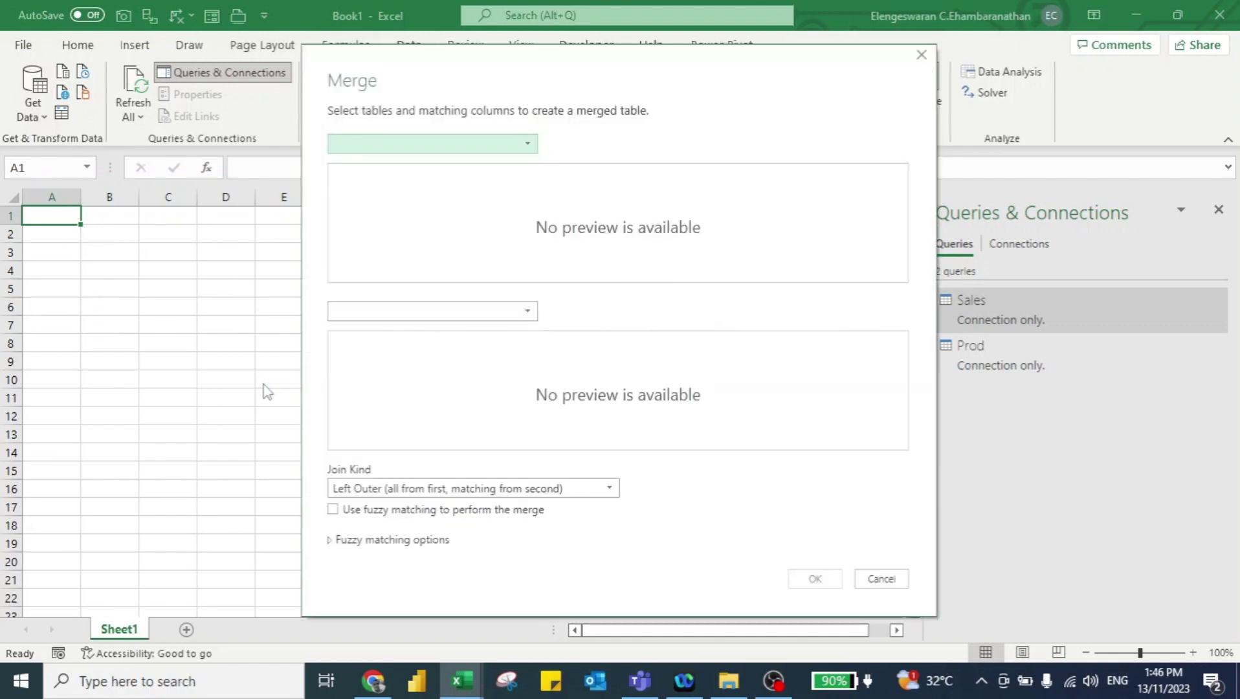
{"action": "left_click", "coordinate": [518, 143]}
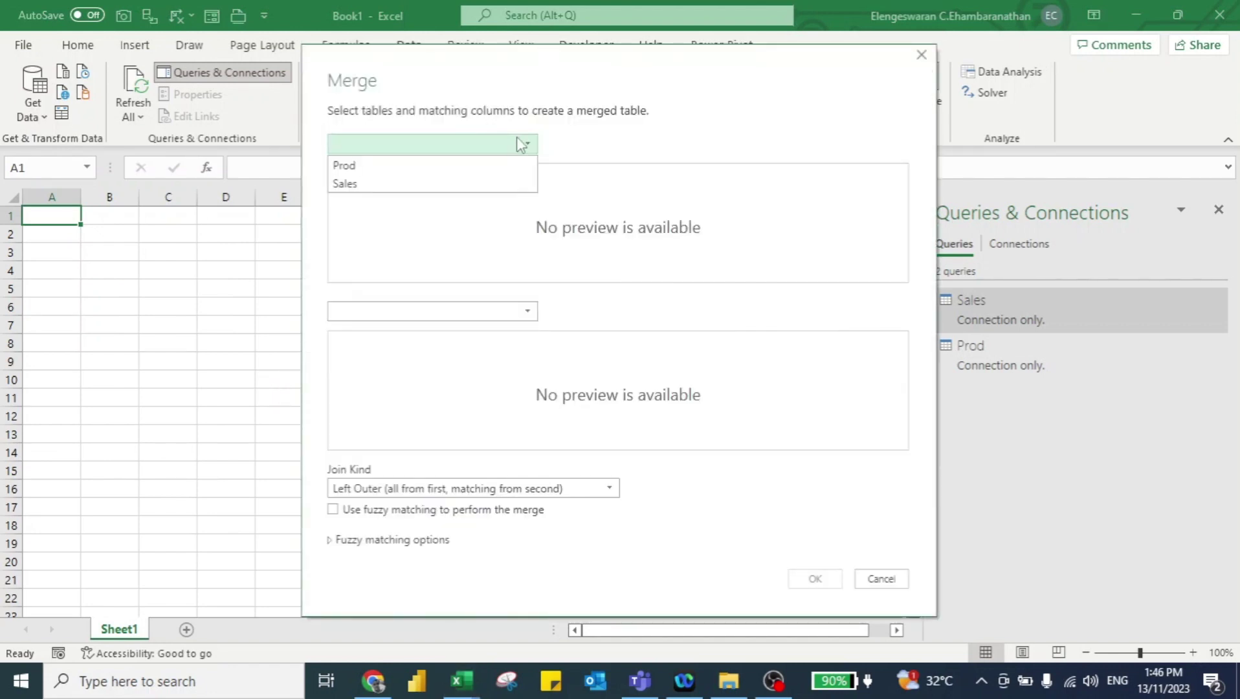
{"action": "left_click", "coordinate": [435, 166]}
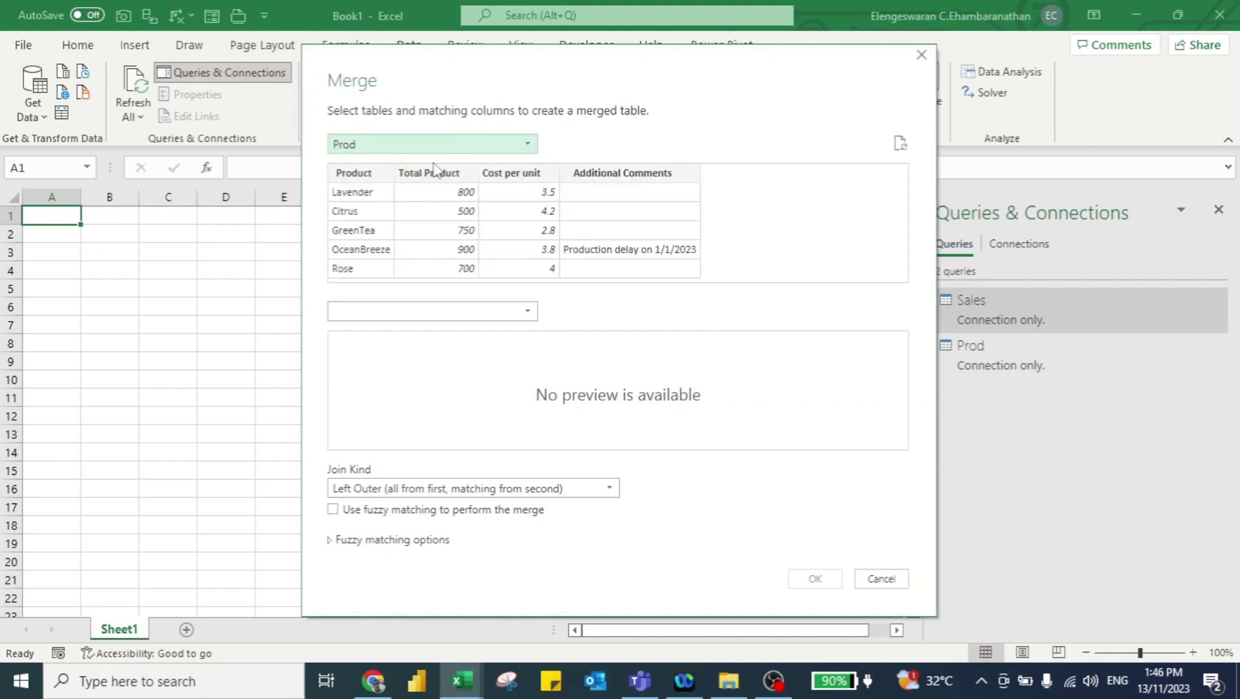
{"action": "left_click", "coordinate": [491, 316]}
{"action": "left_click", "coordinate": [435, 356]}
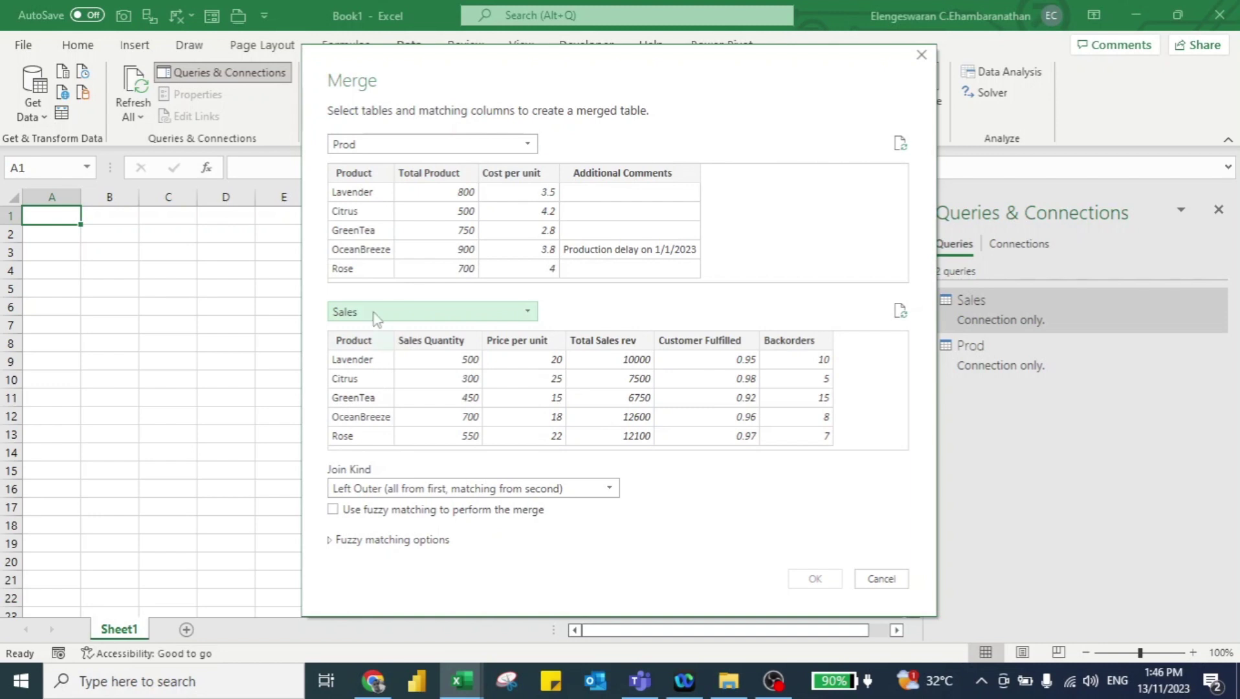
{"action": "left_click", "coordinate": [352, 174]}
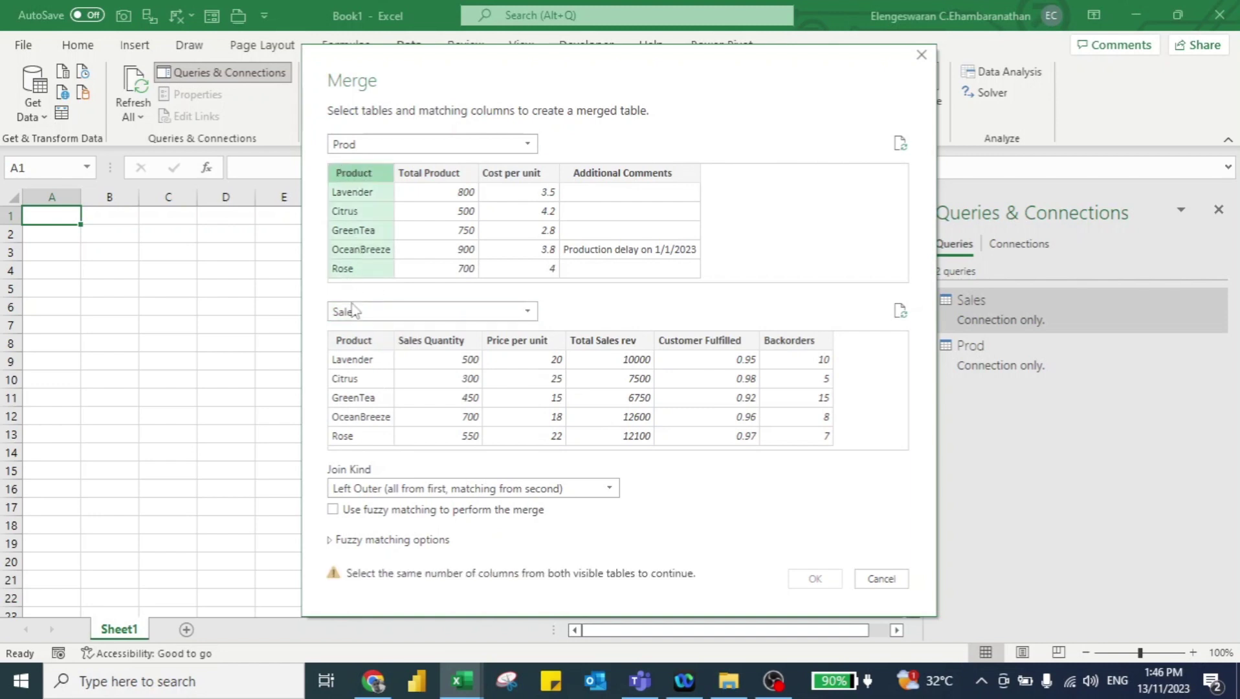
{"action": "left_click", "coordinate": [351, 341]}
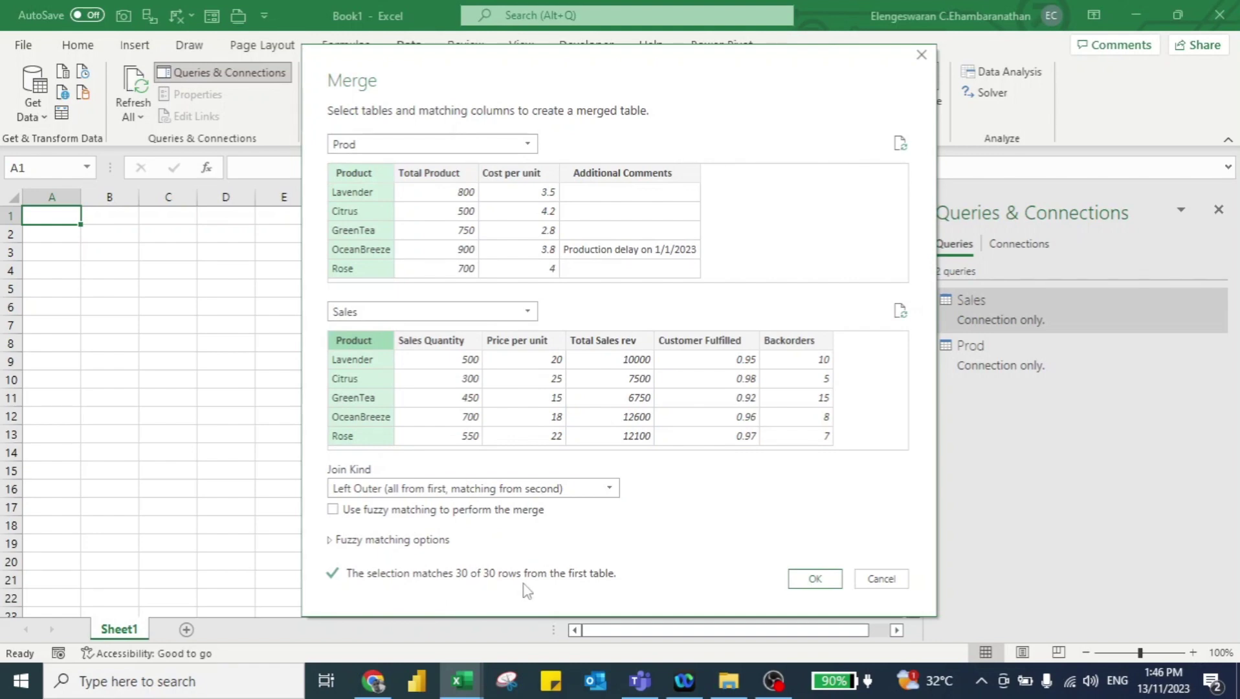
{"action": "left_click", "coordinate": [834, 582]}
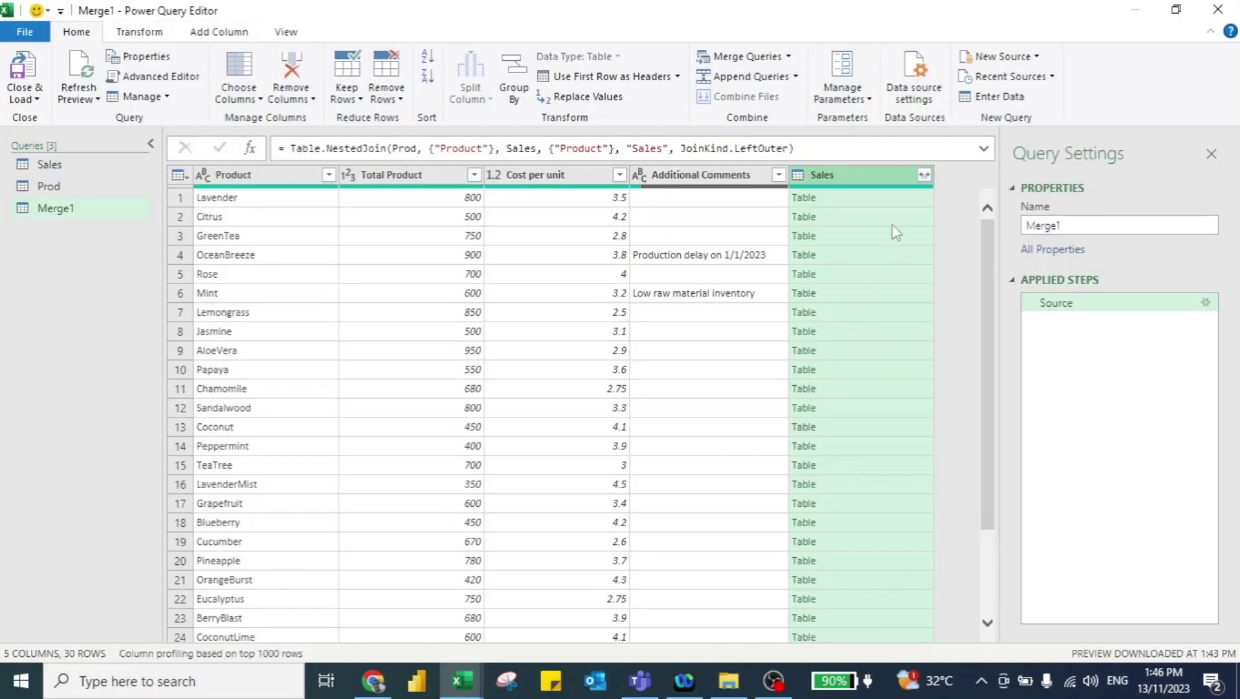
- Expand the merged Sales column with all its fields except Product, without using the original column name as prefix
{"action": "left_click", "coordinate": [925, 175]}
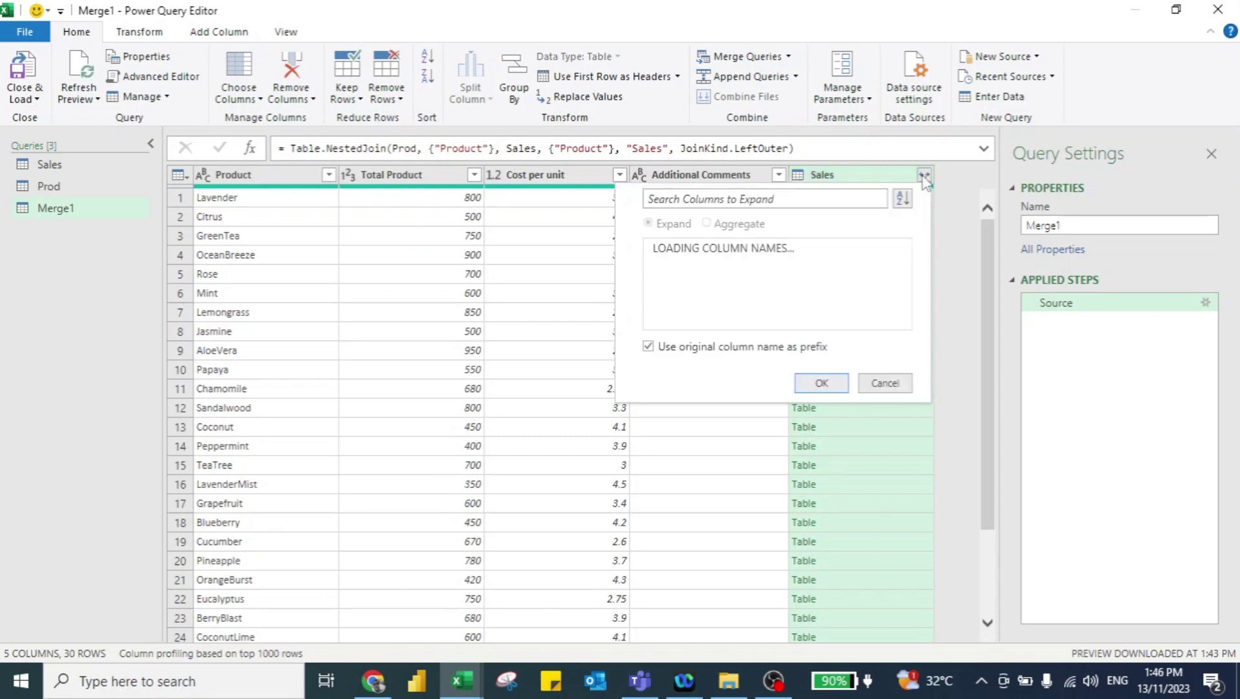
{"action": "left_click", "coordinate": [675, 268]}
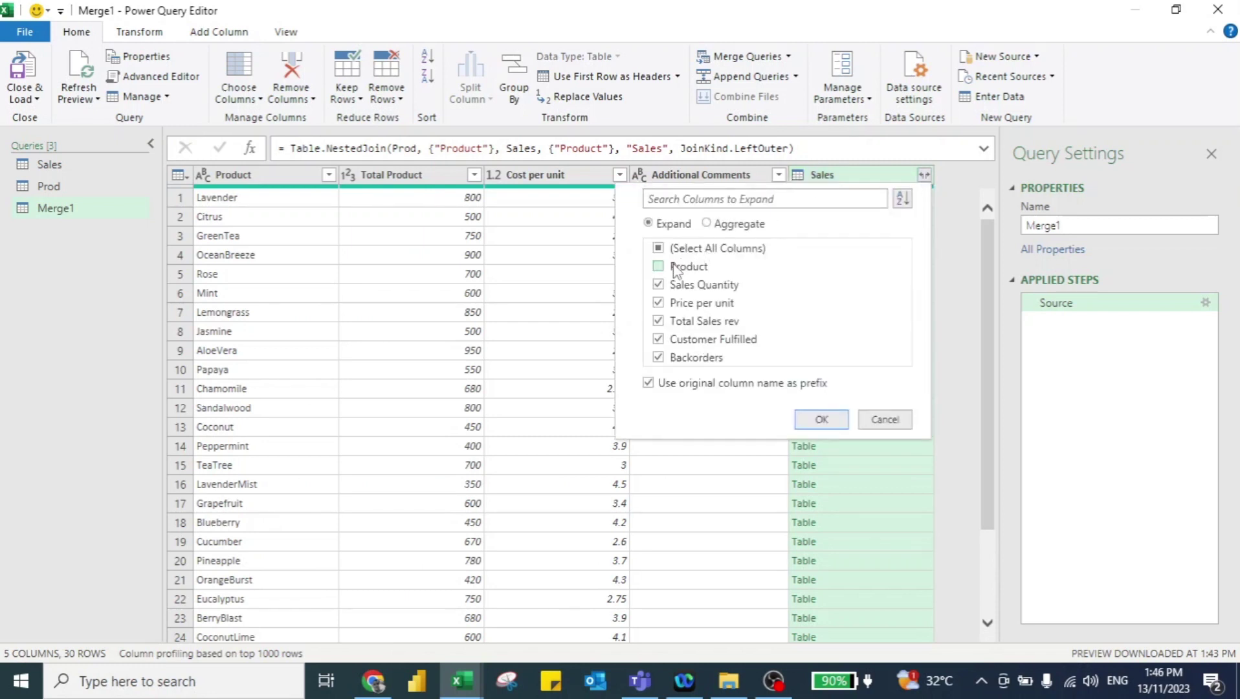
{"action": "left_click", "coordinate": [649, 384]}
{"action": "left_click", "coordinate": [823, 424]}
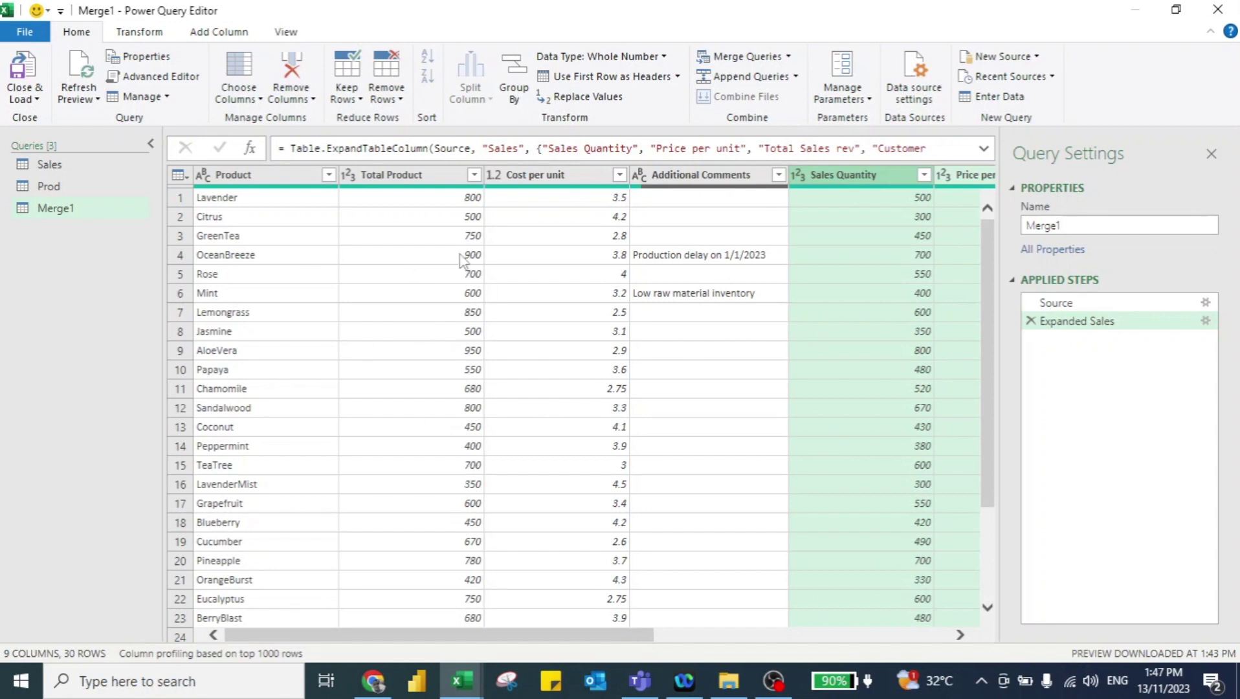
- Add a column to the merged query that multiplies Total Product by Cost per unit
{"action": "scroll", "coordinate": [684, 349], "scroll_direction": "right", "scroll_amount": 5}
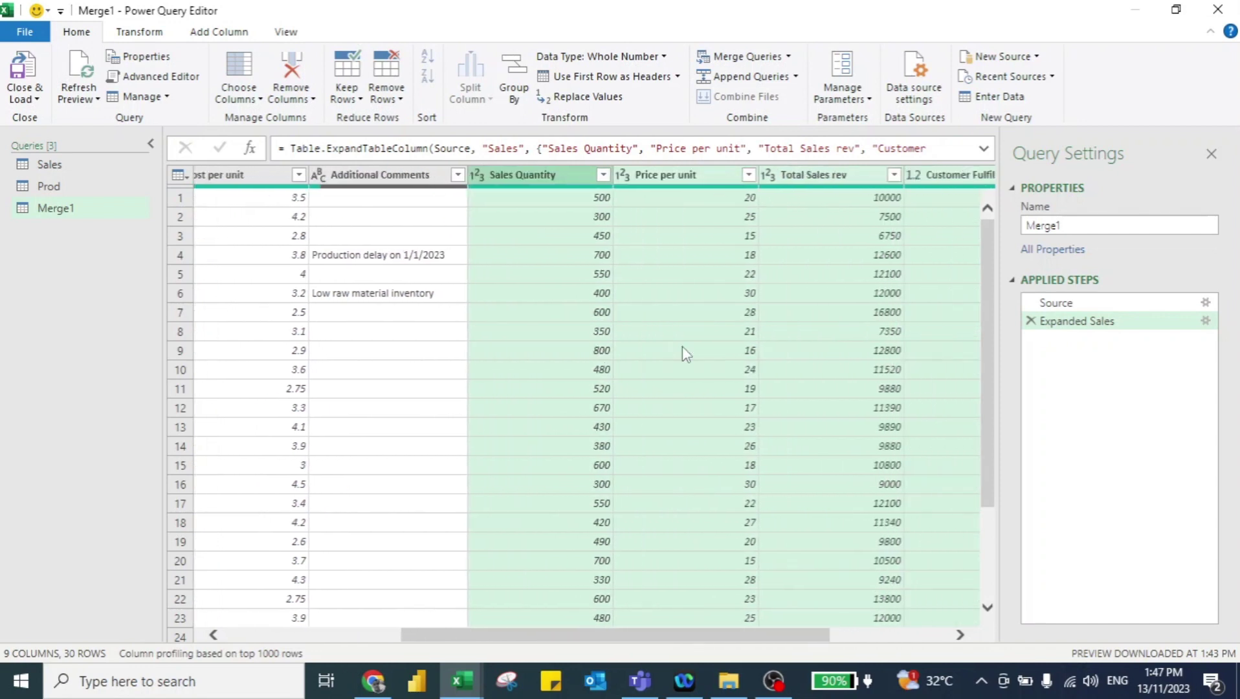
{"action": "scroll", "coordinate": [867, 257], "scroll_direction": "left", "scroll_amount": 2}
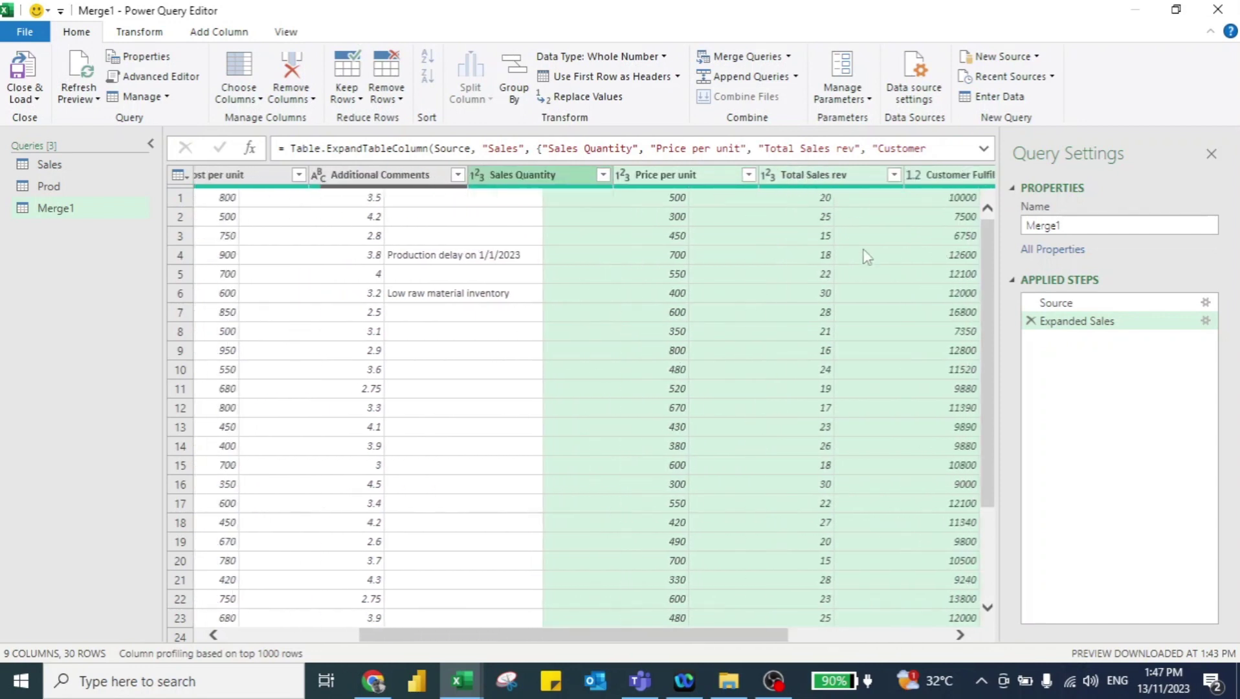
{"action": "scroll", "coordinate": [868, 257], "scroll_direction": "left", "scroll_amount": 3}
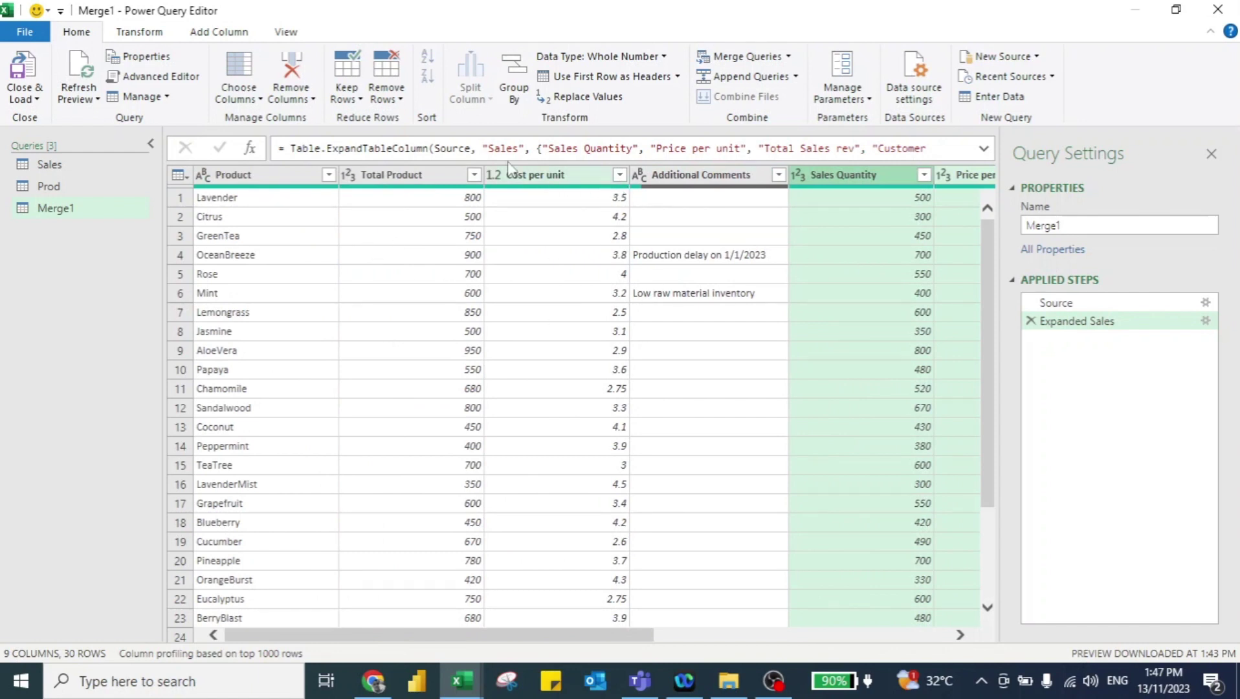
{"action": "left_click", "coordinate": [422, 173]}
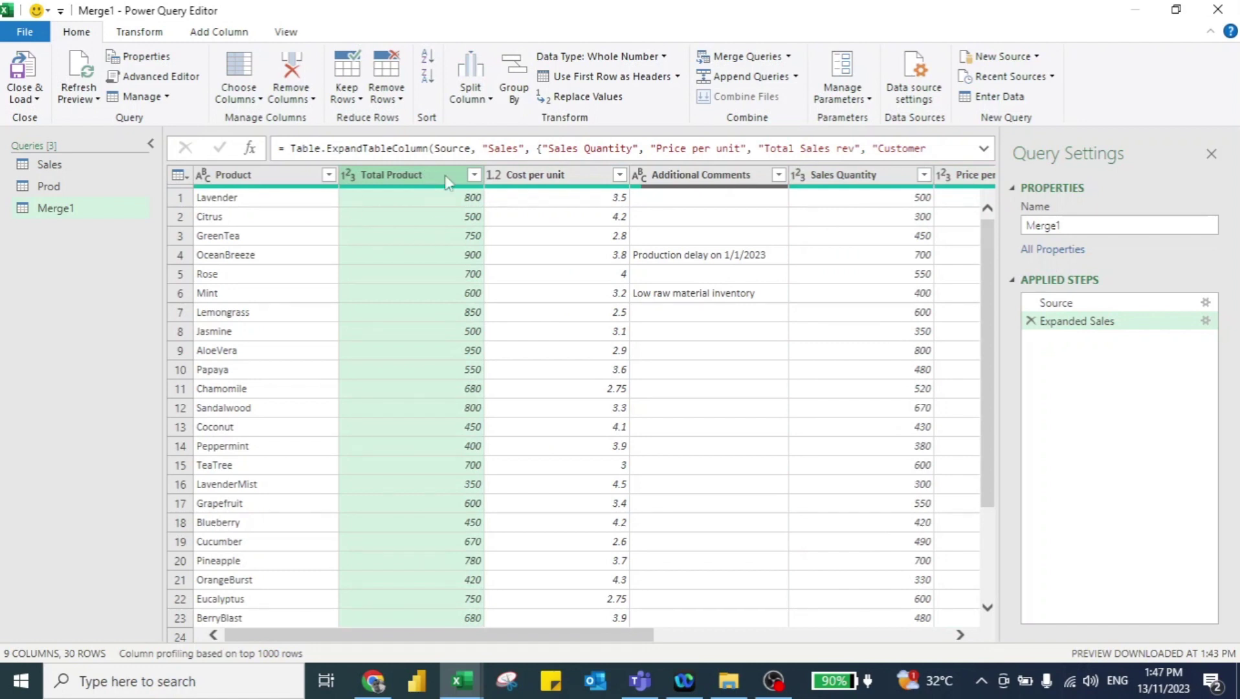
{"action": "left_click", "coordinate": [543, 175], "text": "ctrl"}
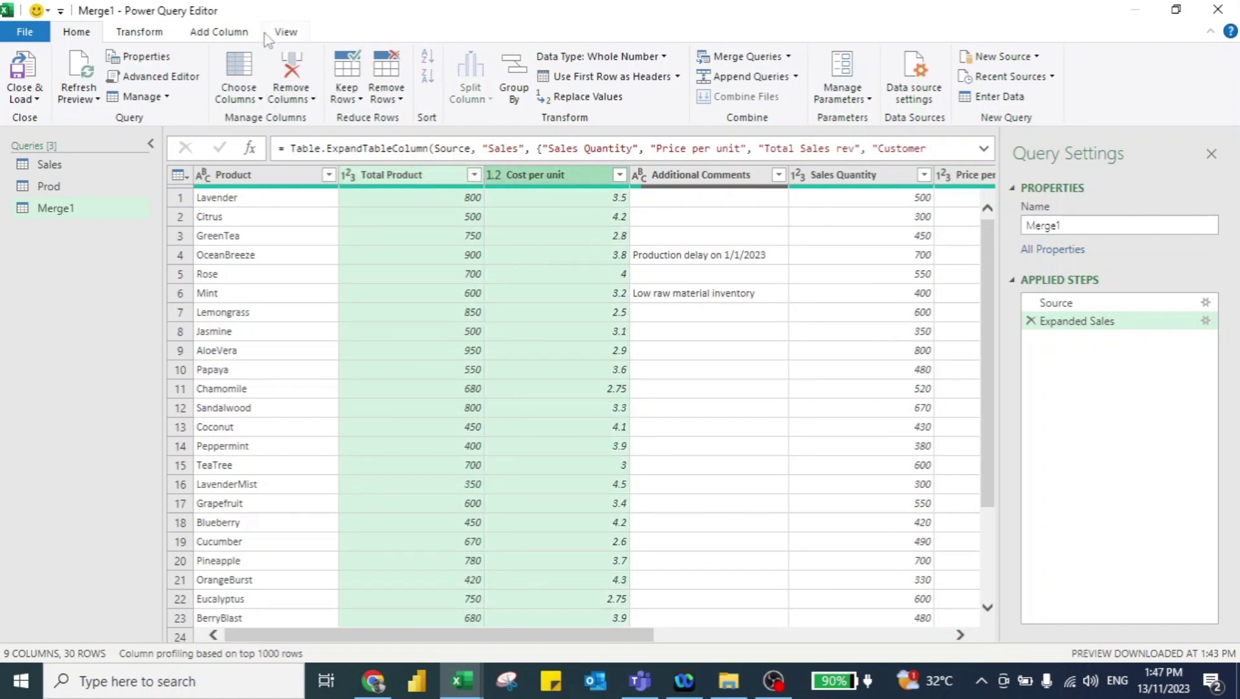
{"action": "left_click", "coordinate": [220, 35]}
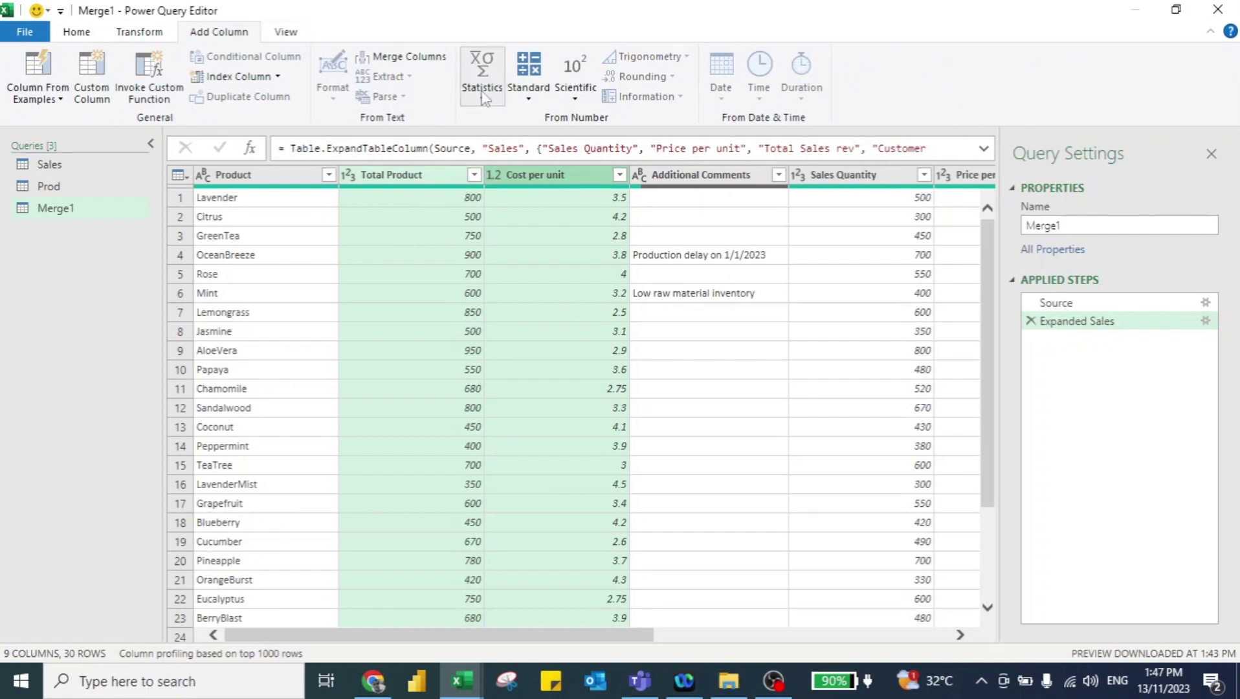
{"action": "left_click", "coordinate": [529, 91]}
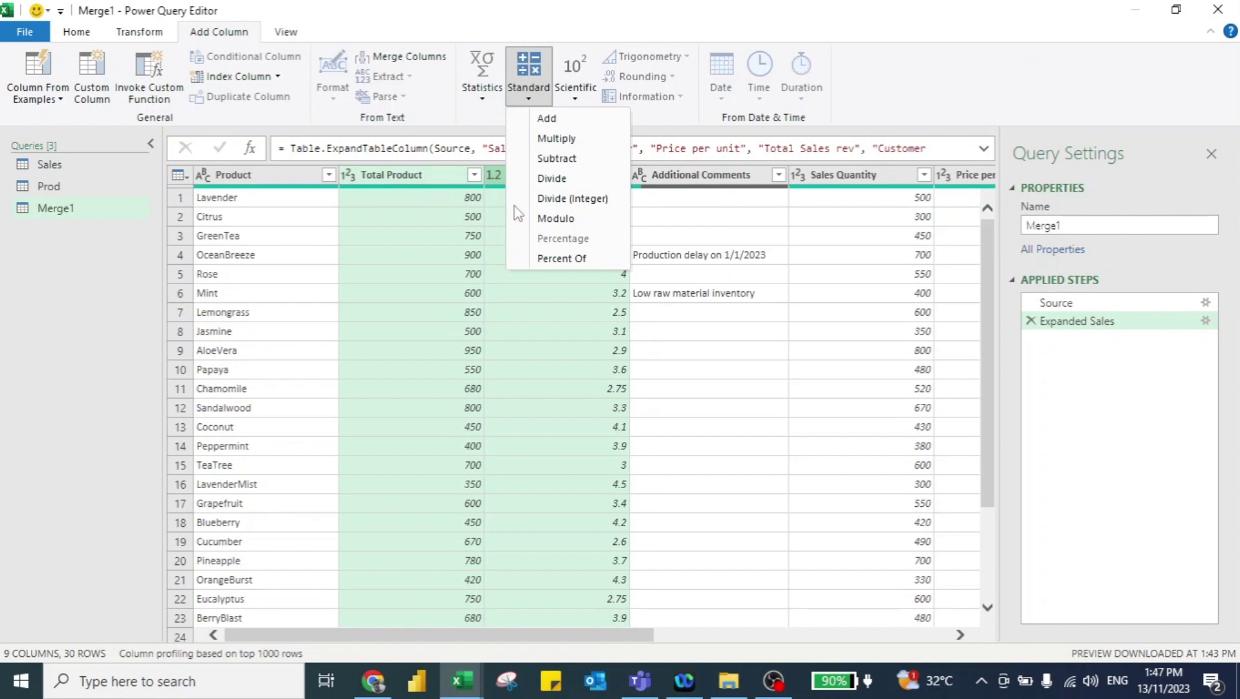
{"action": "left_click", "coordinate": [568, 140]}
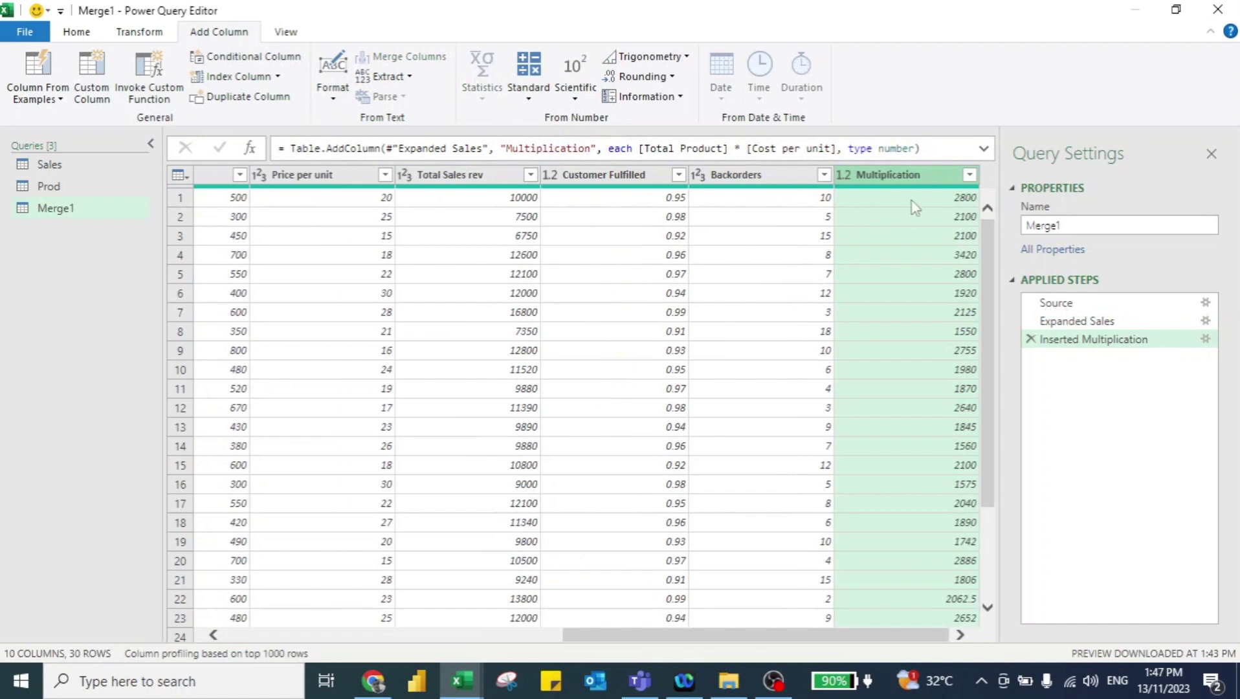
- Move the Multiplication column directly after Cost per unit and rename it Total Cost
{"action": "left_click_drag", "start_coordinate": [915, 175], "coordinate": [200, 176]}
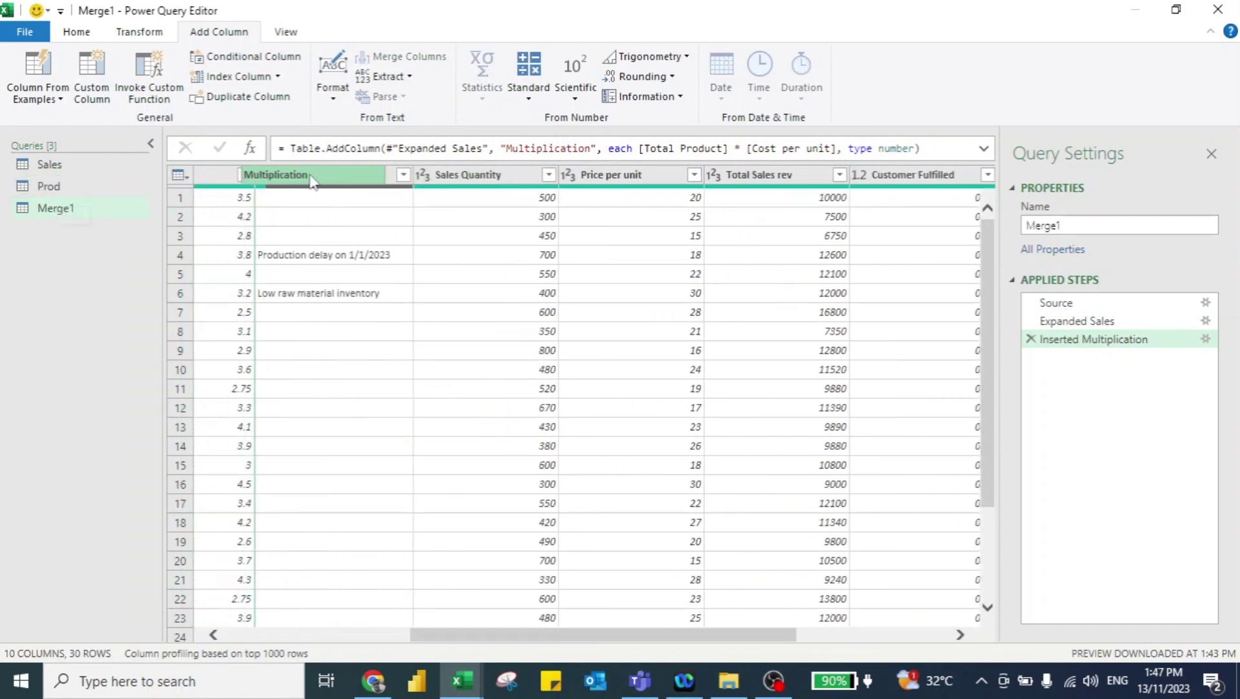
{"action": "left_click_drag", "start_coordinate": [312, 181], "coordinate": [311, 176]}
{"action": "double_click", "coordinate": [311, 175]}
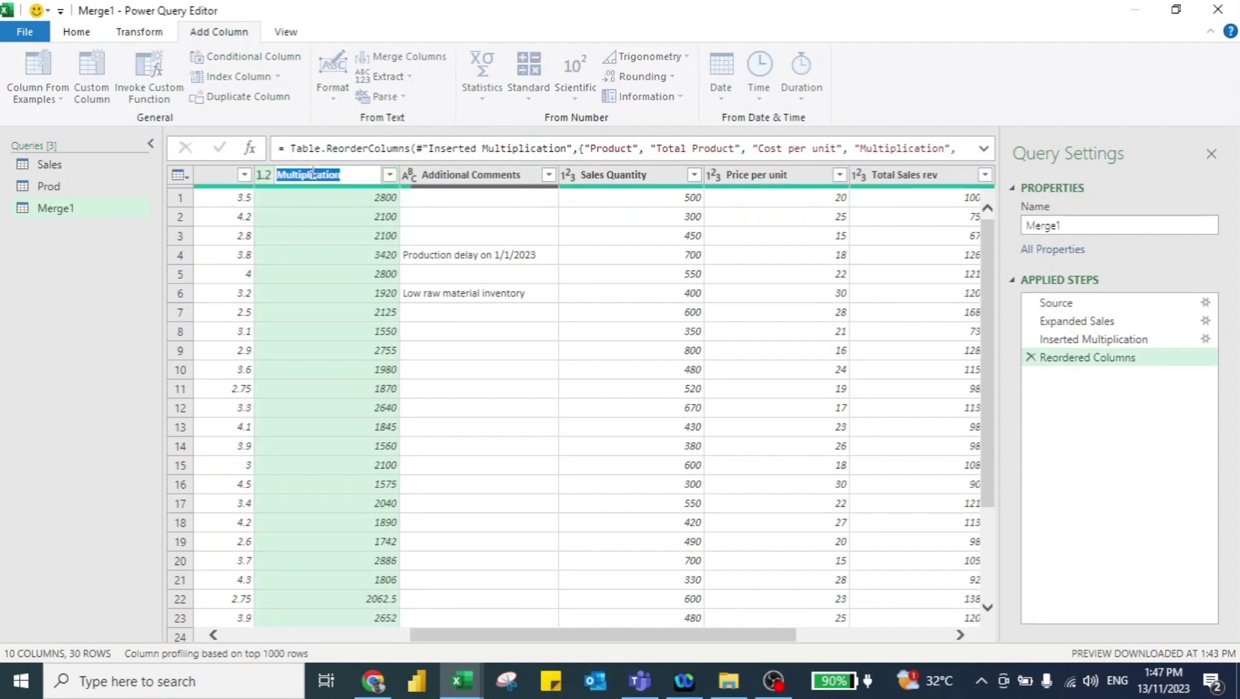
{"action": "type", "text": "Total C"}
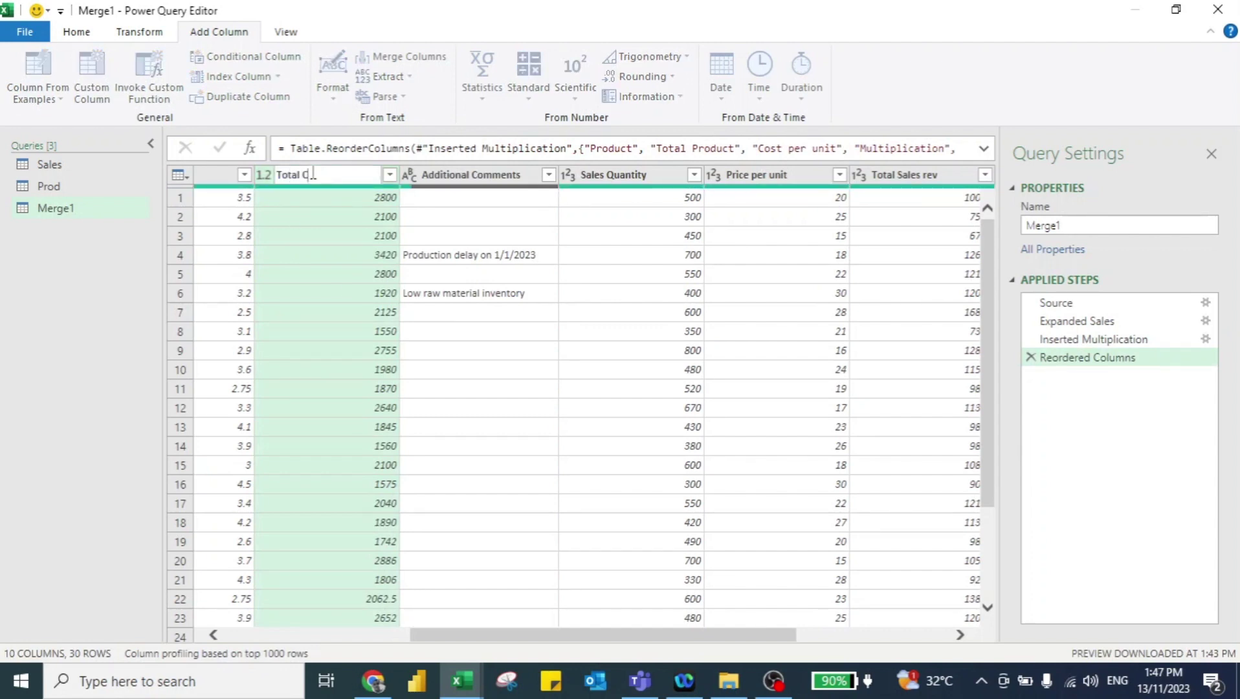
{"action": "type", "text": "ost"}
{"action": "key", "text": "Return"}
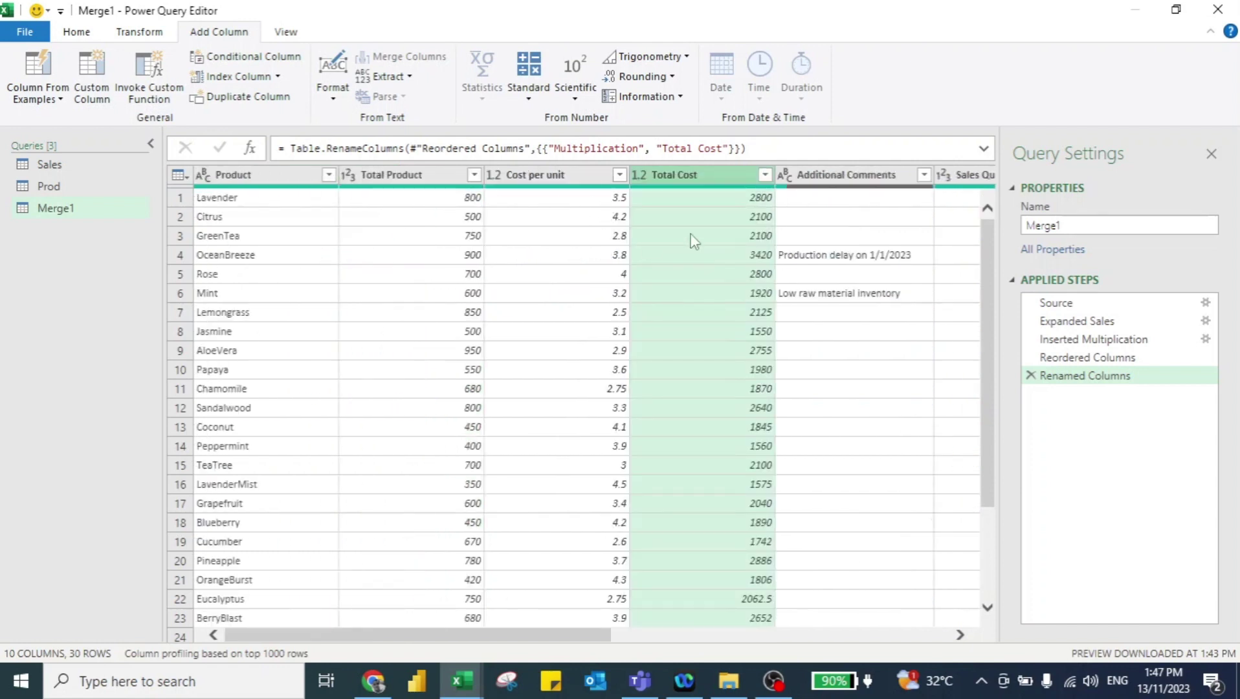
- Add a column to the merged query that subtracts Total Cost from Total Sales rev
{"action": "scroll", "coordinate": [695, 241], "scroll_direction": "right", "scroll_amount": 2}
{"action": "scroll", "coordinate": [694, 241], "scroll_direction": "right", "scroll_amount": 5}
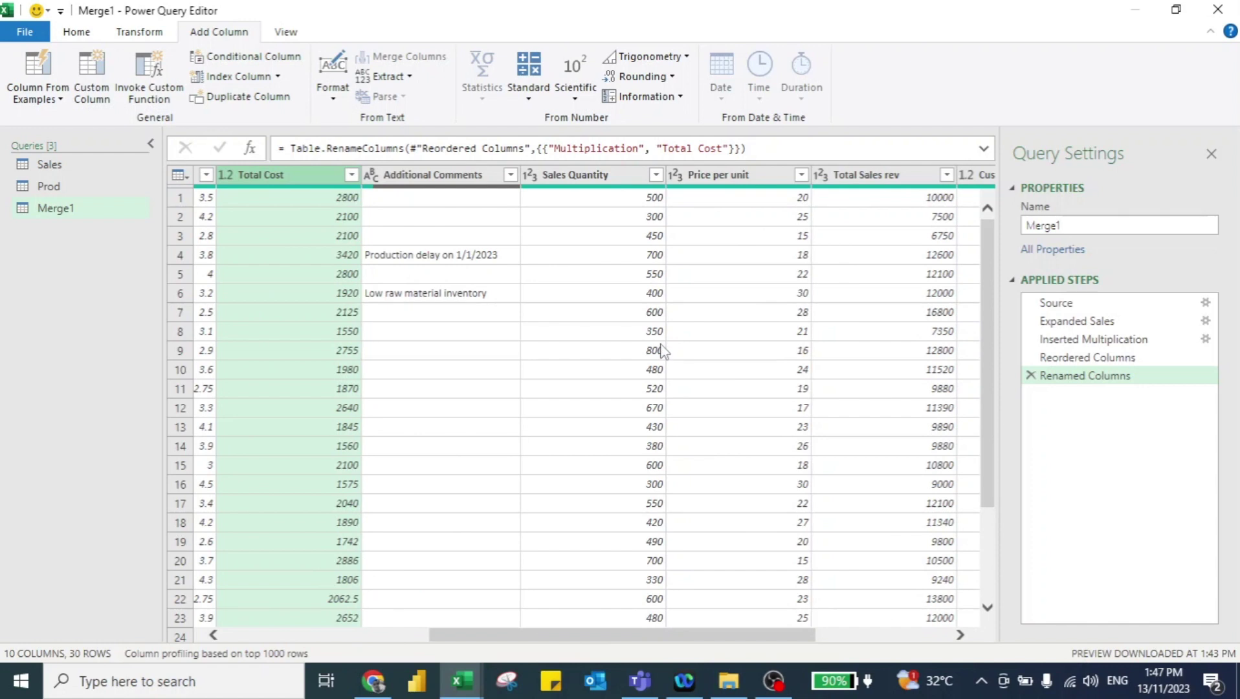
{"action": "scroll", "coordinate": [662, 350], "scroll_direction": "left", "scroll_amount": 7}
{"action": "scroll", "coordinate": [661, 345], "scroll_direction": "right", "scroll_amount": 7}
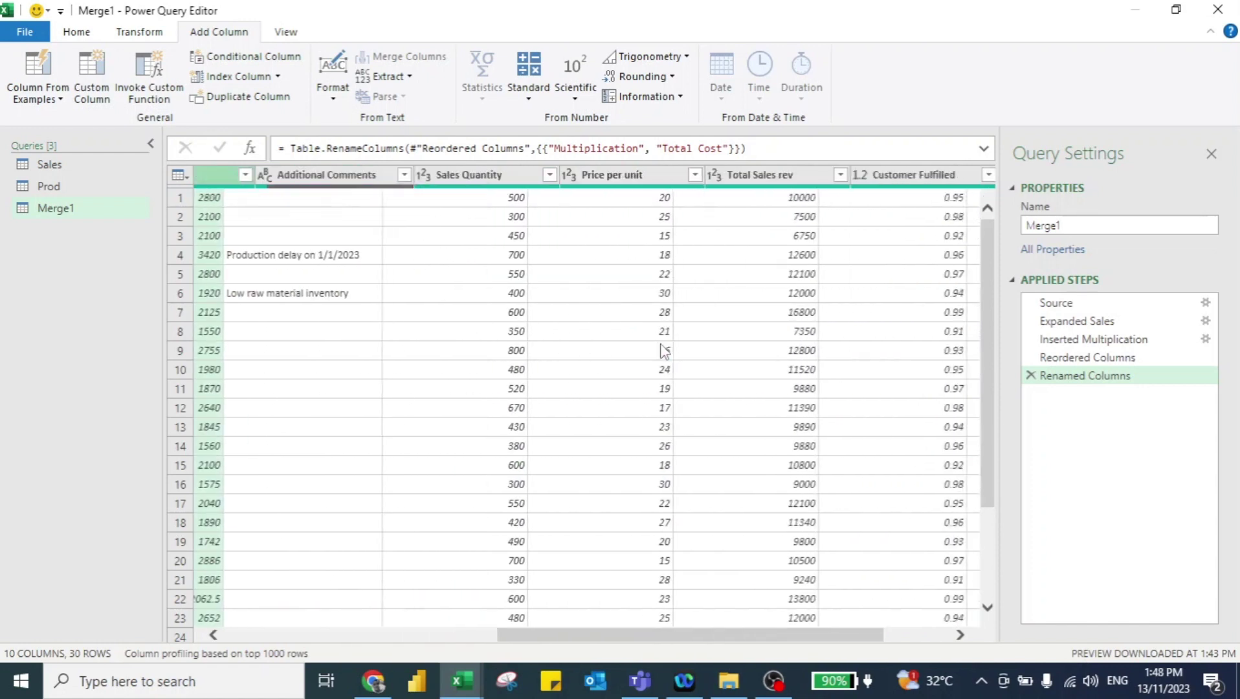
{"action": "scroll", "coordinate": [662, 350], "scroll_direction": "left", "scroll_amount": 7}
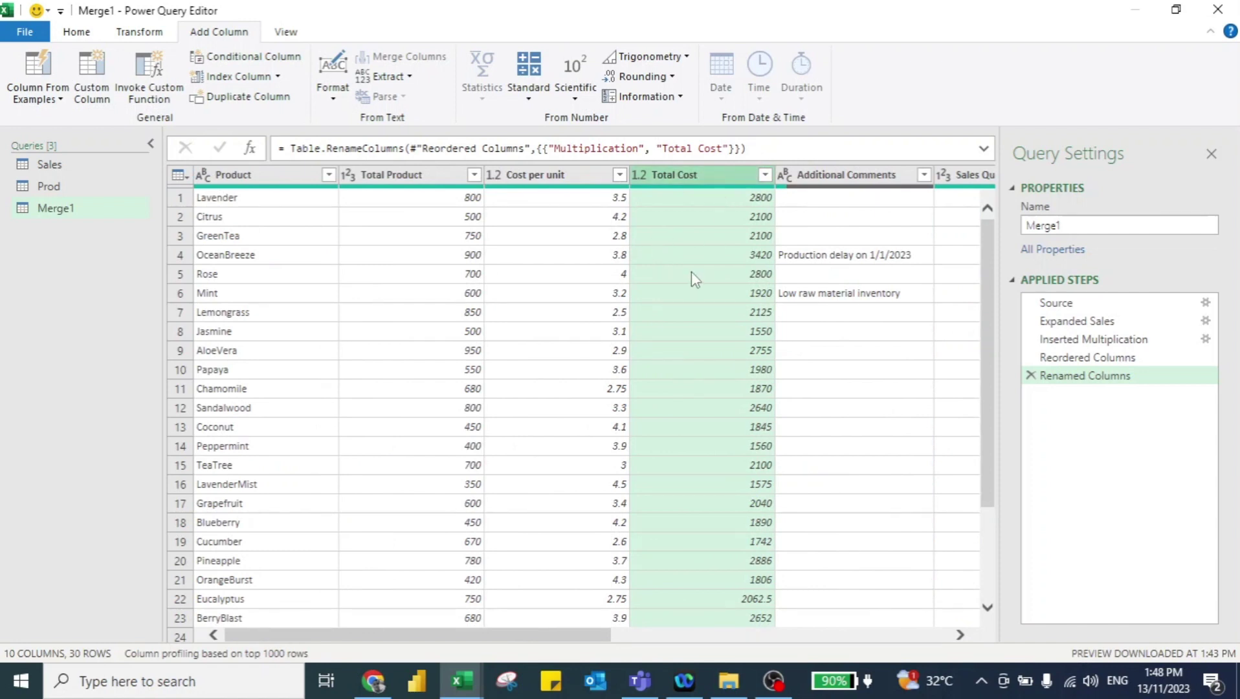
{"action": "scroll", "coordinate": [692, 277], "scroll_direction": "right", "scroll_amount": 5}
{"action": "scroll", "coordinate": [694, 278], "scroll_direction": "right", "scroll_amount": 3}
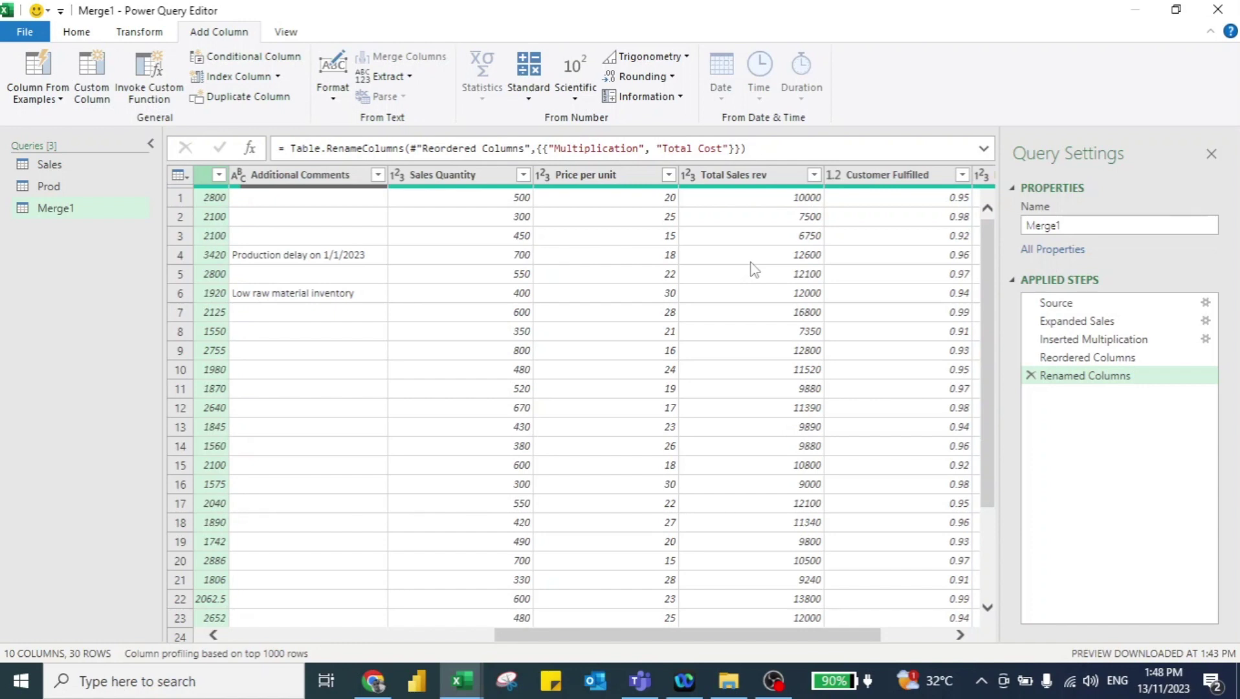
{"action": "left_click", "coordinate": [745, 174]}
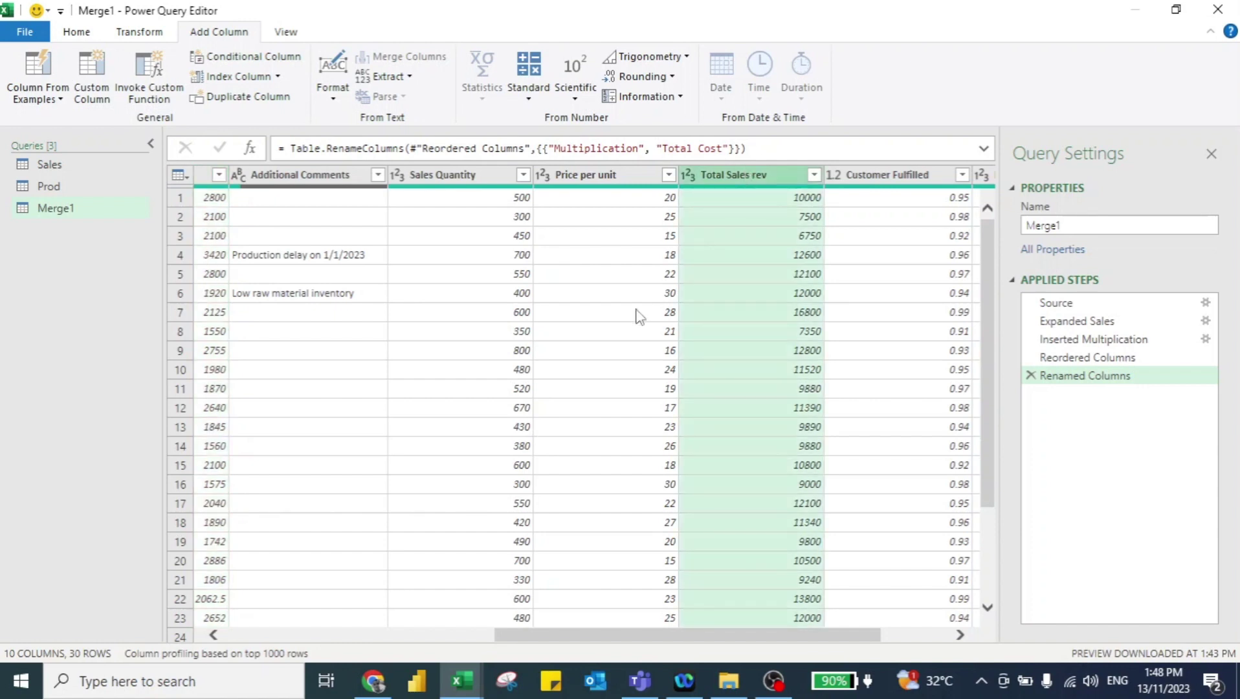
{"action": "scroll", "coordinate": [638, 316], "scroll_direction": "left", "scroll_amount": 4}
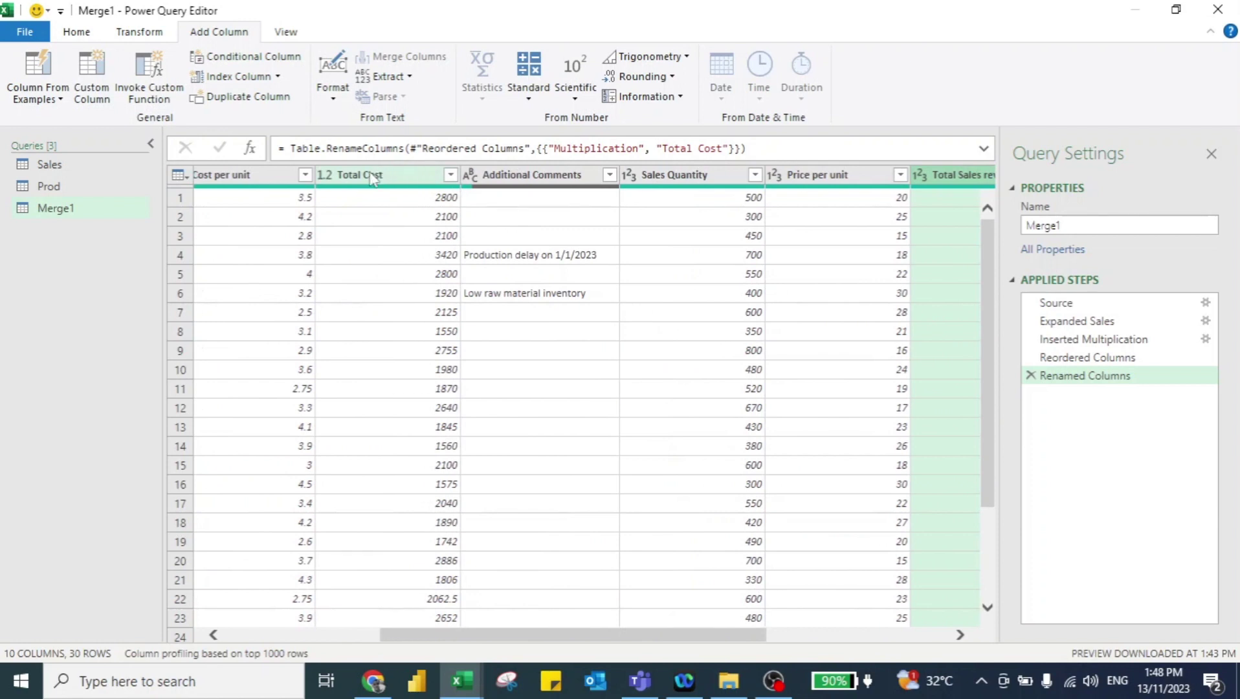
{"action": "left_click", "coordinate": [372, 176], "text": "ctrl"}
{"action": "left_click", "coordinate": [529, 96]}
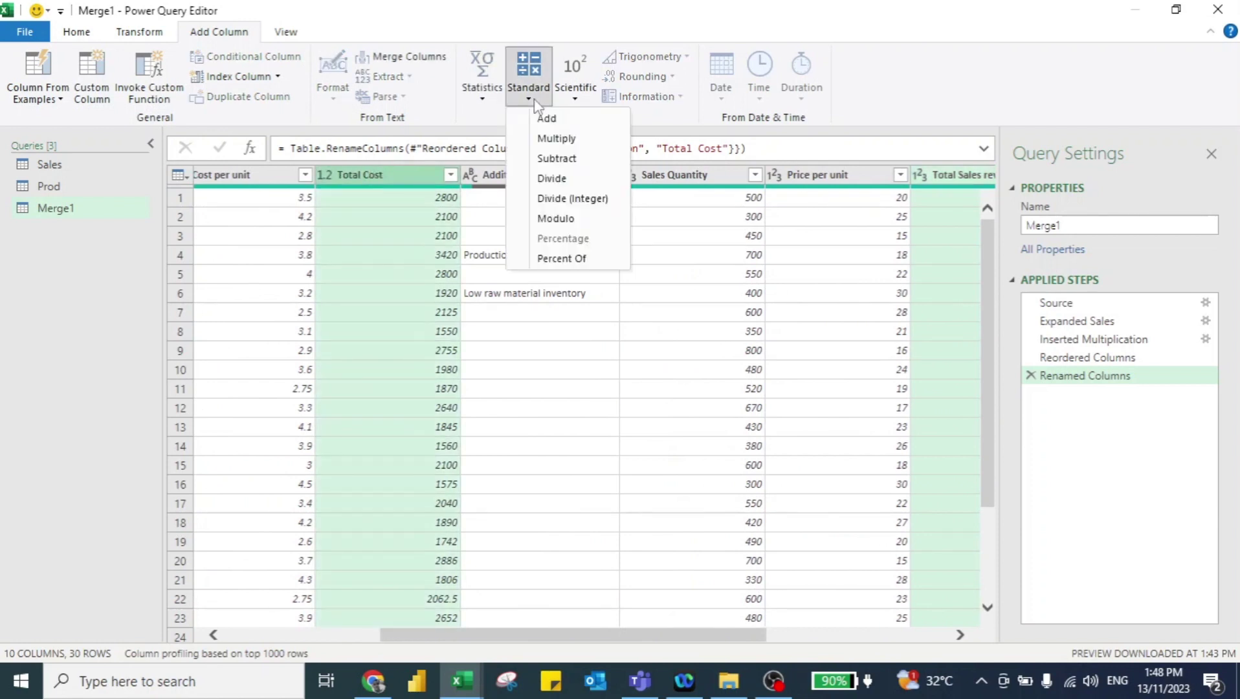
{"action": "left_click", "coordinate": [558, 159]}
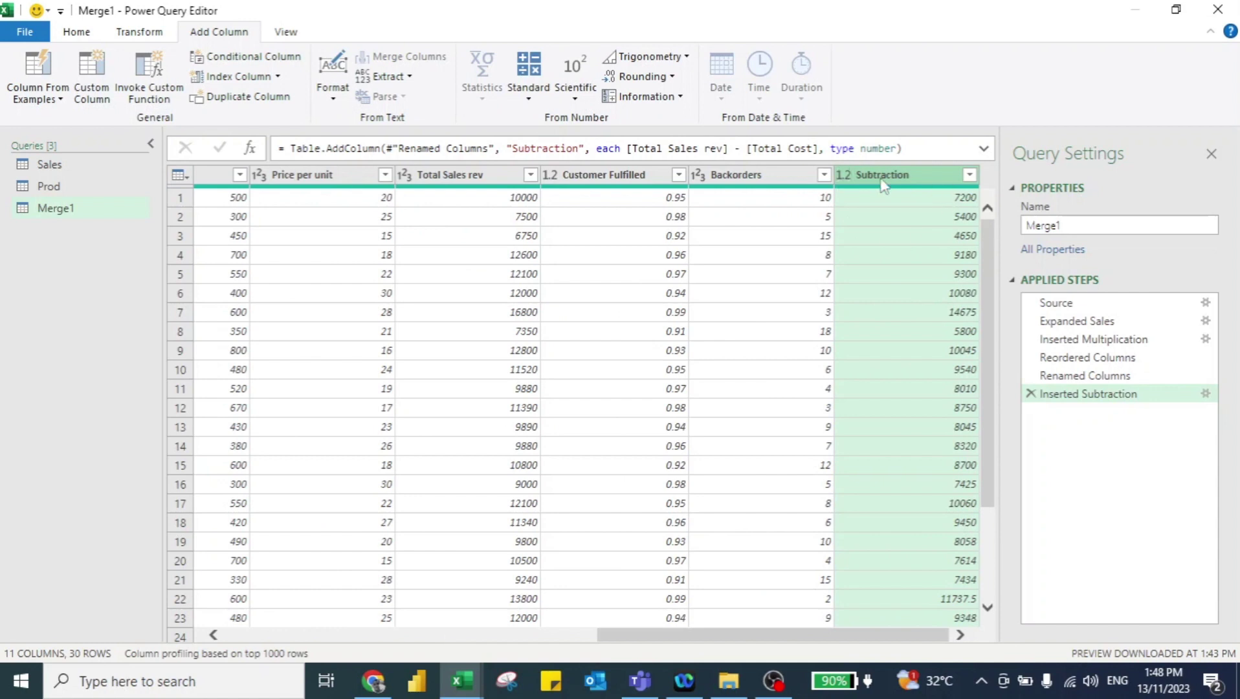
- Rename the new Subtraction column as Profit
{"action": "double_click", "coordinate": [882, 177]}
{"action": "type", "text": "Prof"}
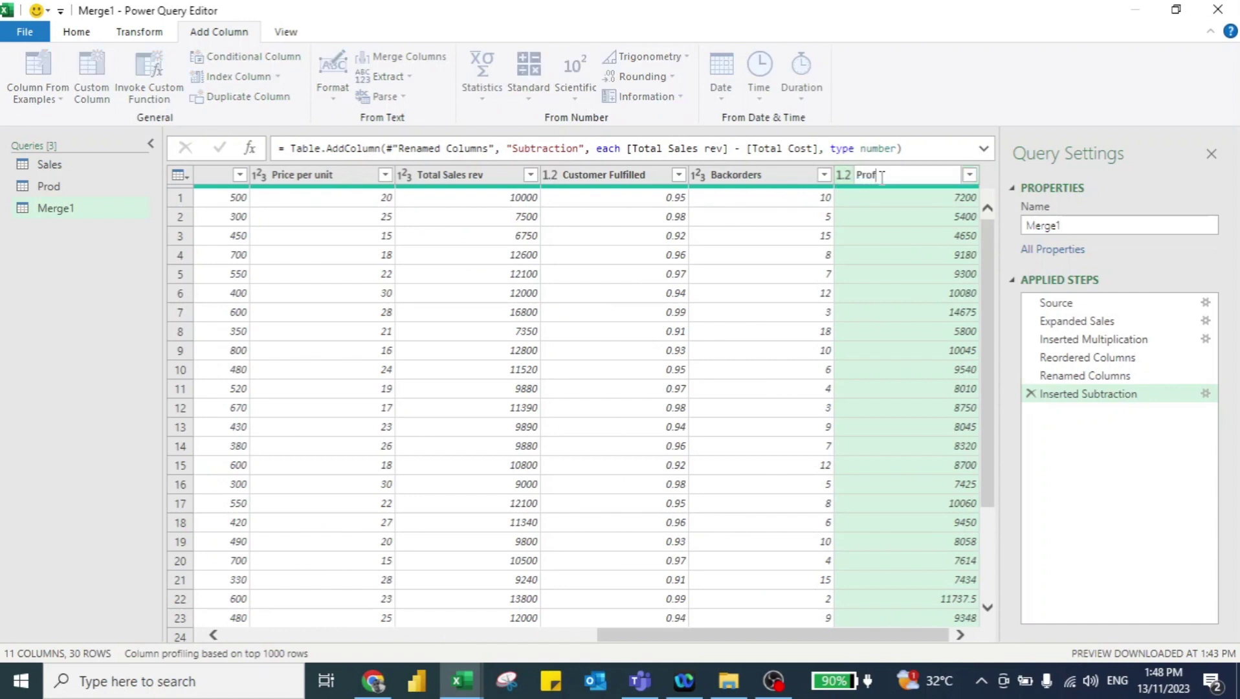
{"action": "type", "text": "iy"}
{"action": "key", "text": "Return"}
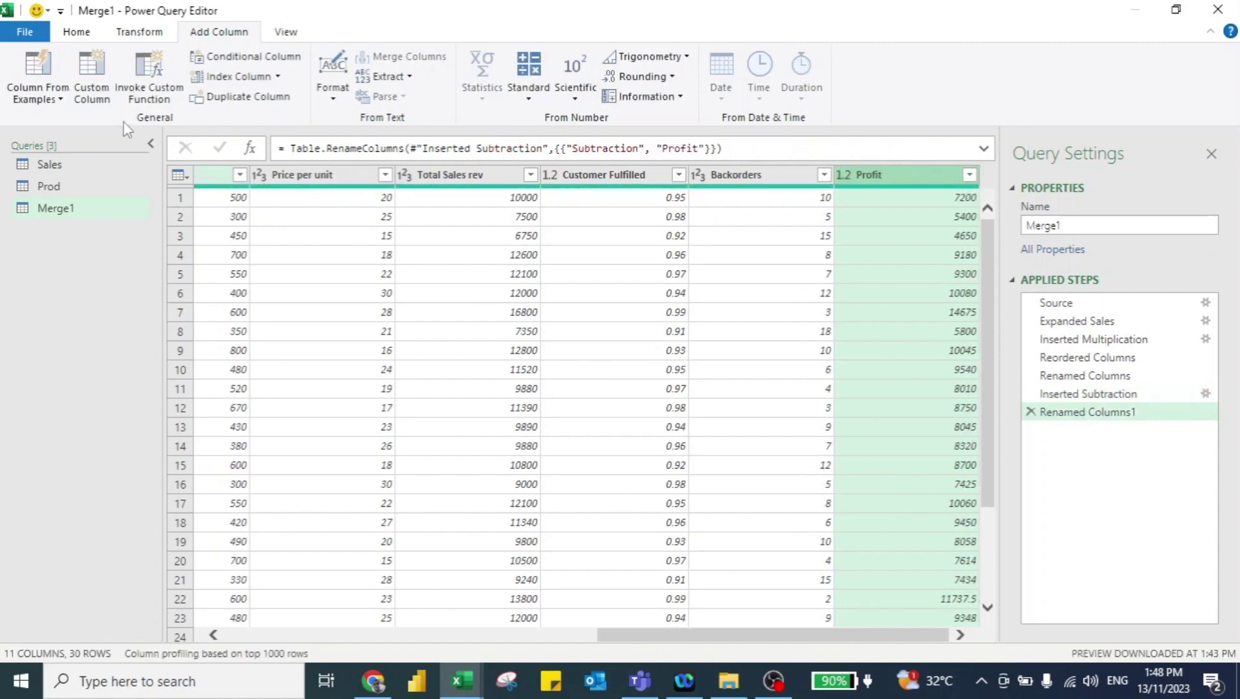
- Close the query editor, load the merged query into the workbook, and check the table from its first to last column
{"action": "left_click", "coordinate": [76, 31]}
{"action": "left_click", "coordinate": [29, 65]}
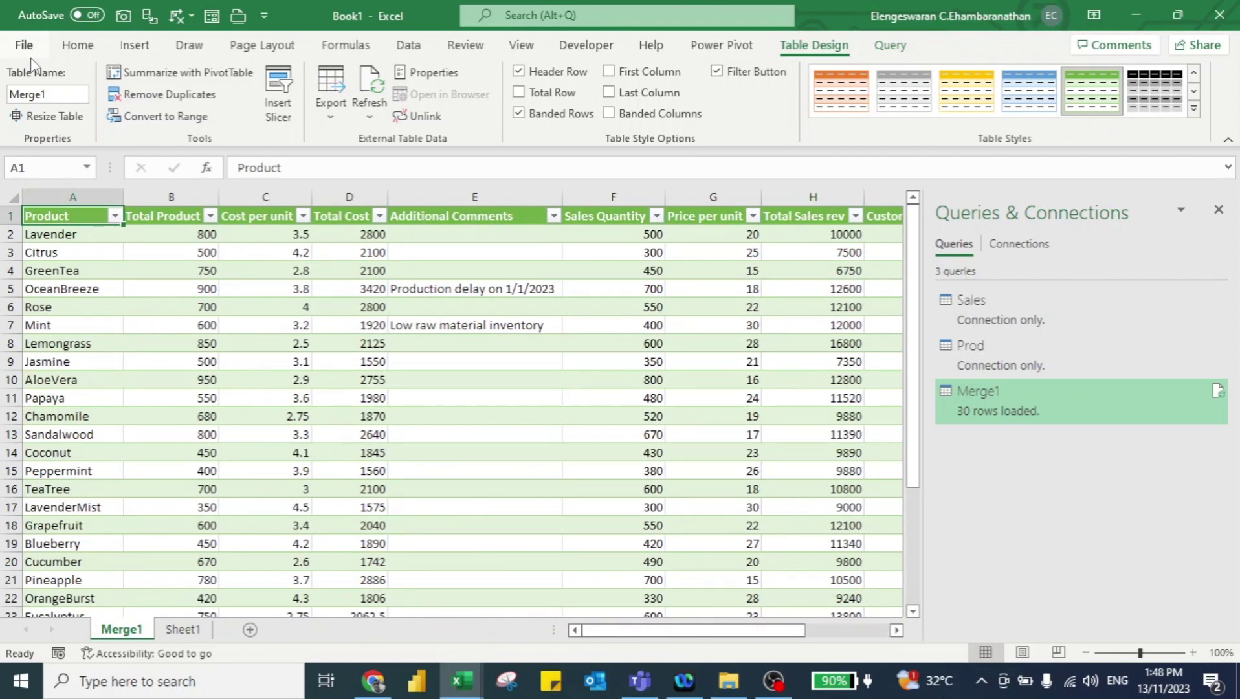
{"action": "key", "text": "ctrl+Right"}
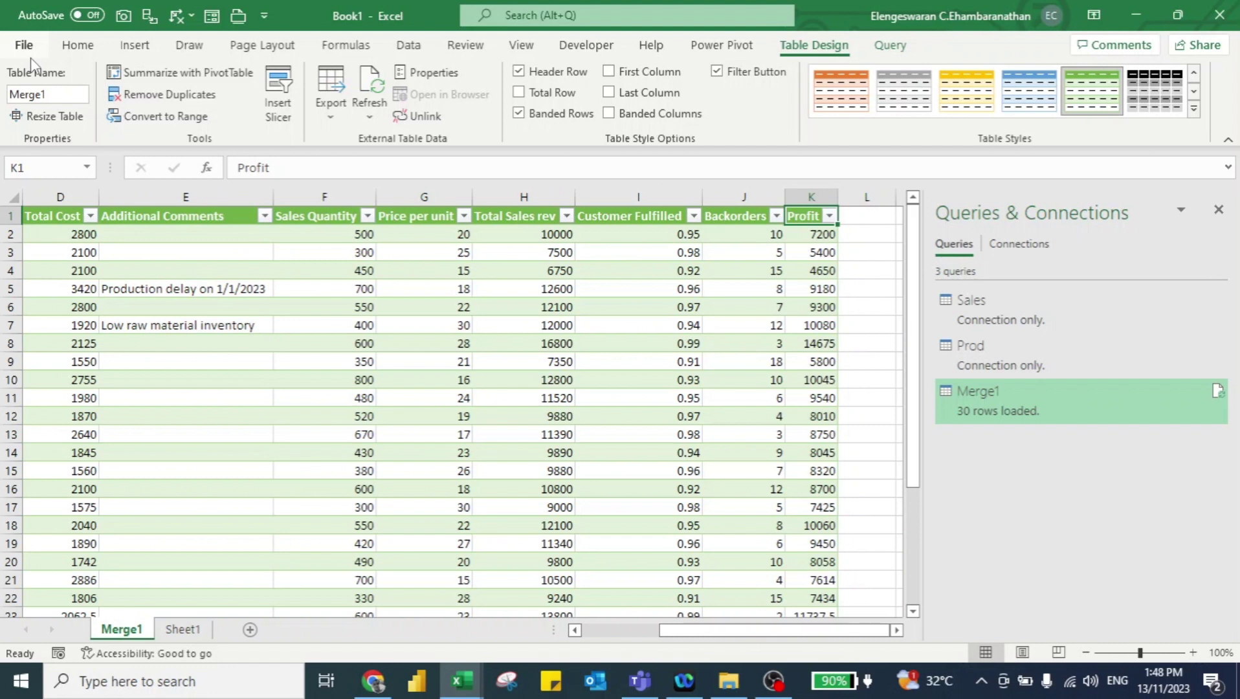
{"action": "key", "text": "ctrl+Left"}
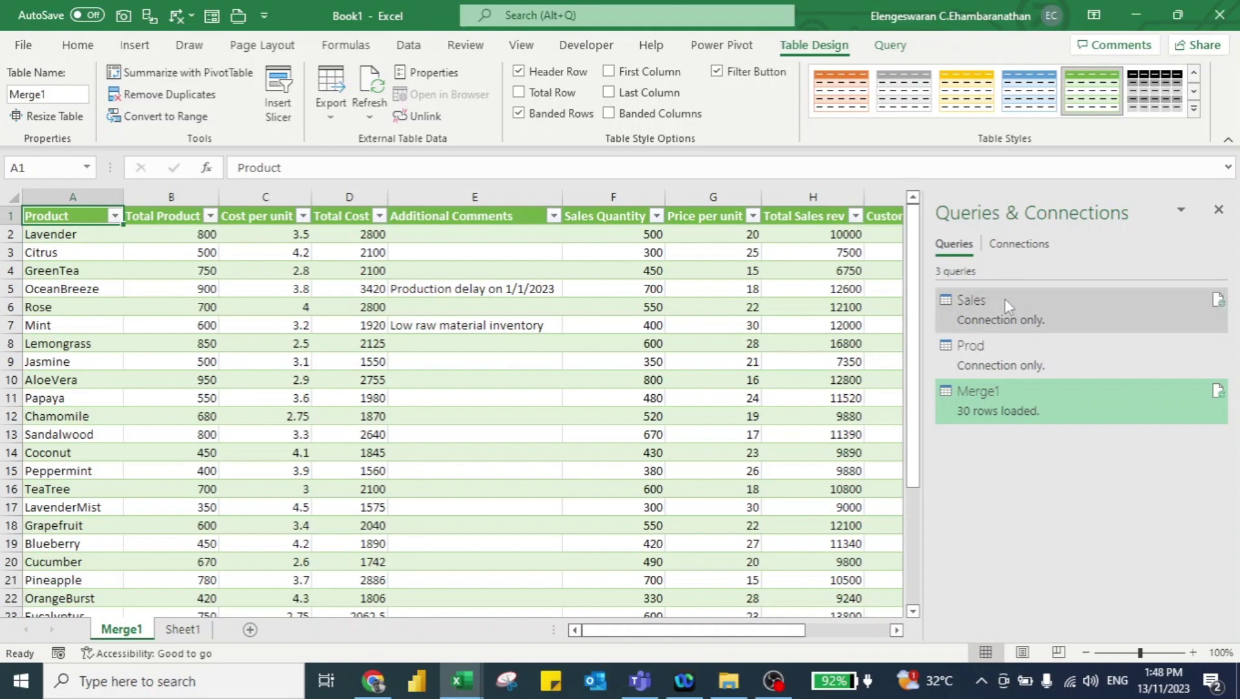
- Reopen the Sales query for editing and bring up the workbook's data source settings
{"action": "mouse_move", "coordinate": [1006, 300]}
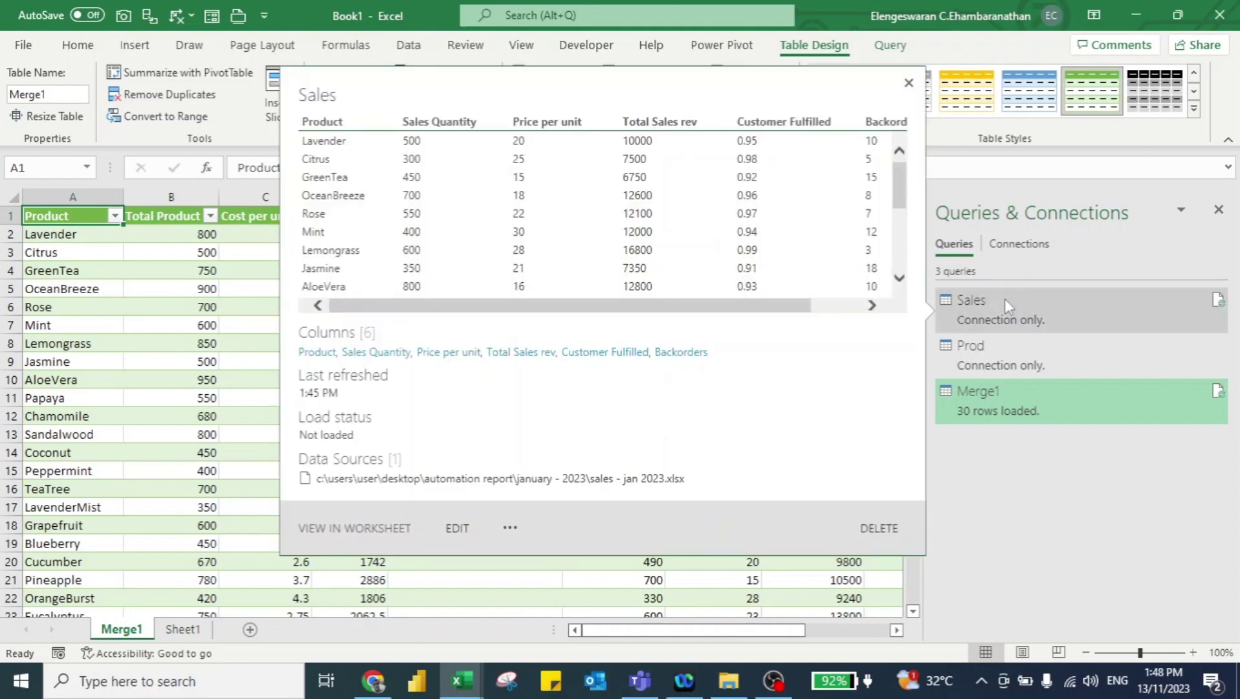
{"action": "right_click", "coordinate": [1005, 298]}
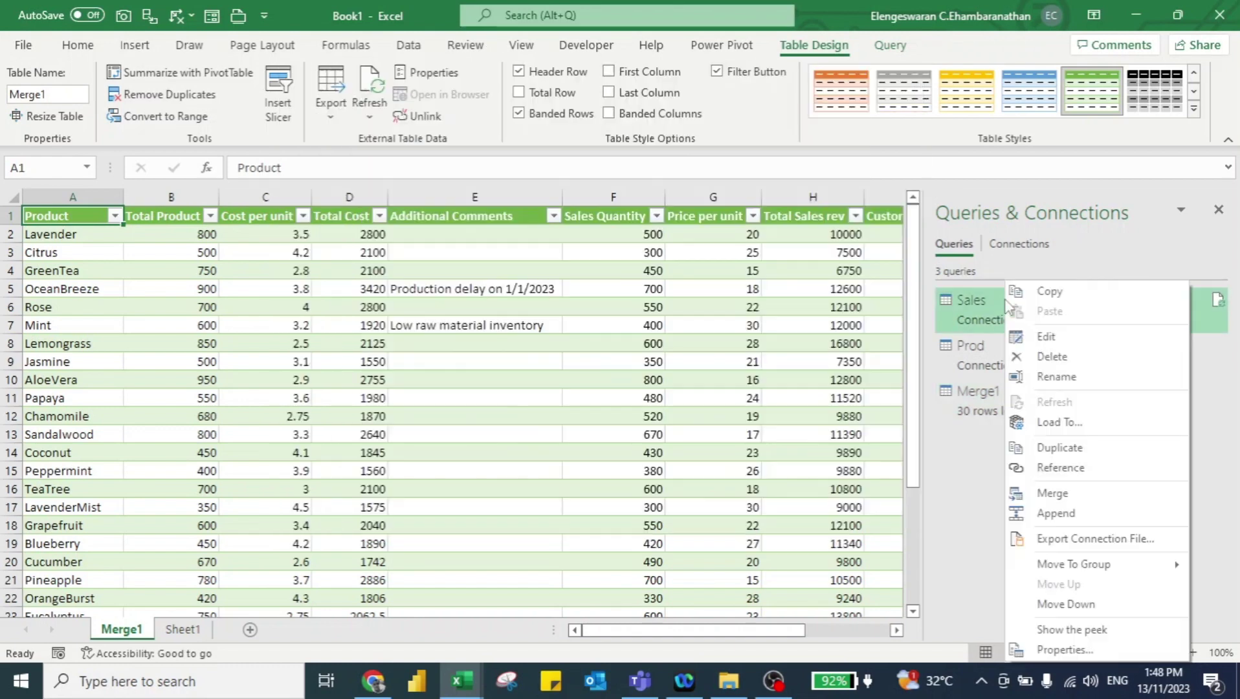
{"action": "left_click", "coordinate": [1047, 338]}
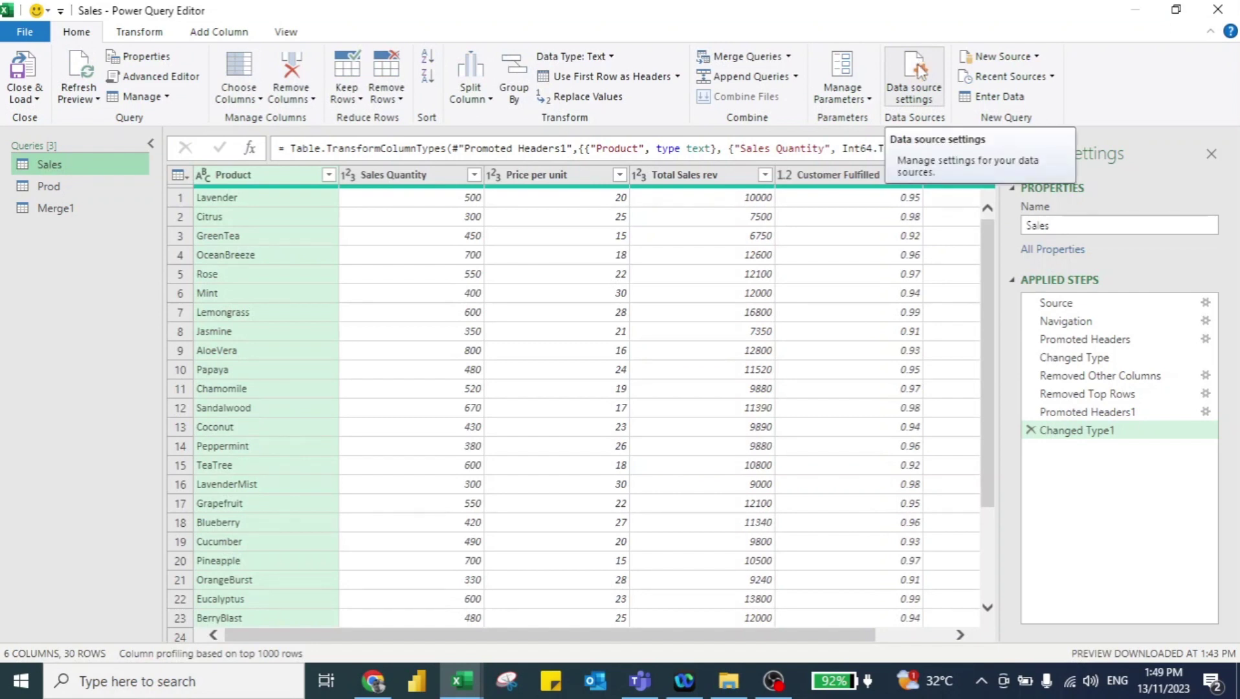
{"action": "left_click", "coordinate": [921, 71]}
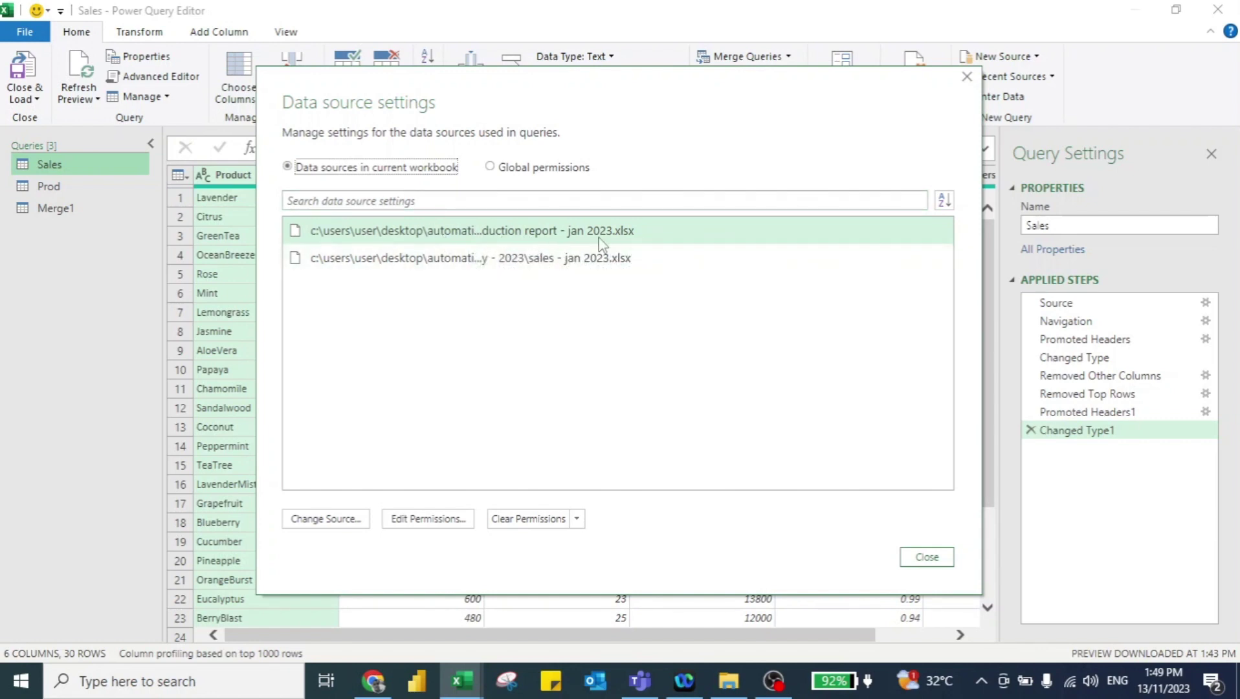
- Change the January production report source to the Production Report - Feb 2023 workbook in the February - 2023 folder
{"action": "left_click", "coordinate": [328, 517]}
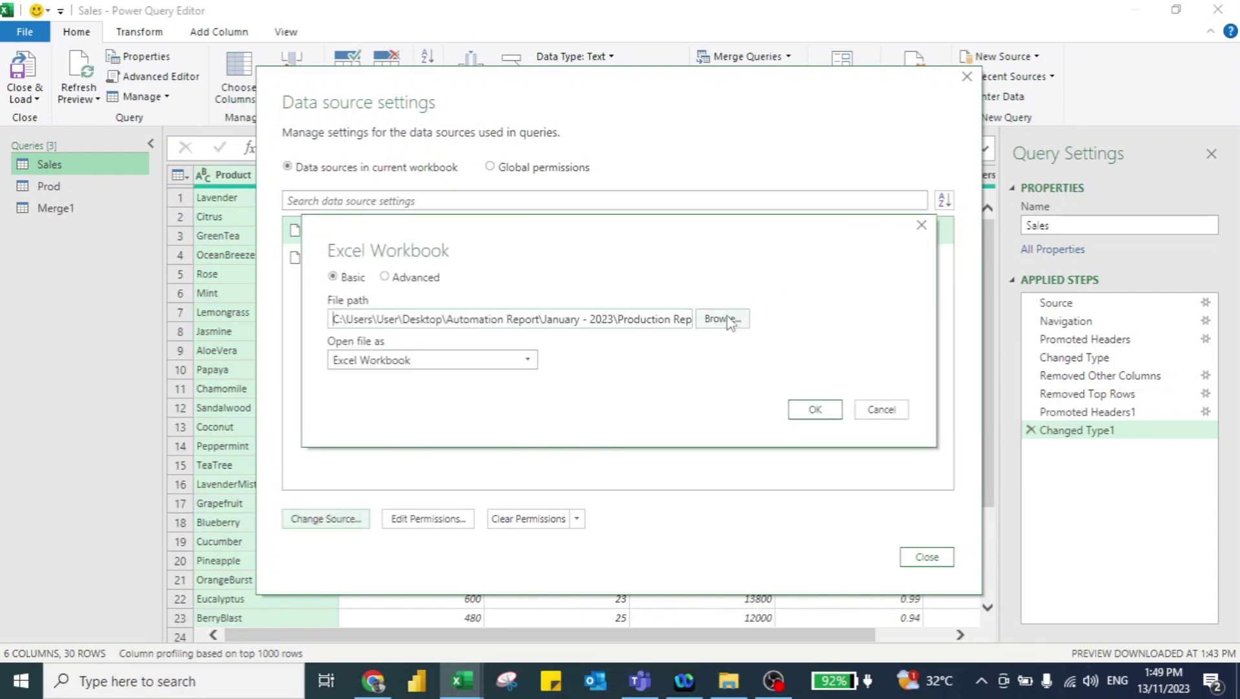
{"action": "left_click", "coordinate": [729, 322]}
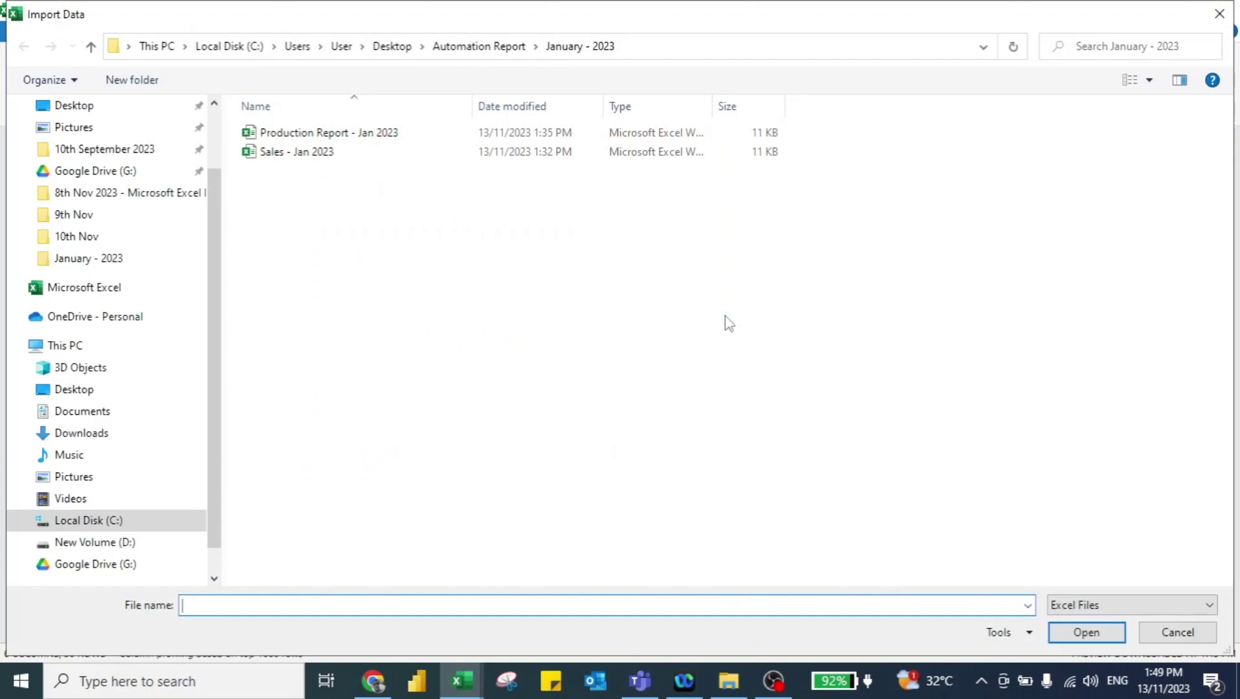
{"action": "left_click", "coordinate": [496, 48]}
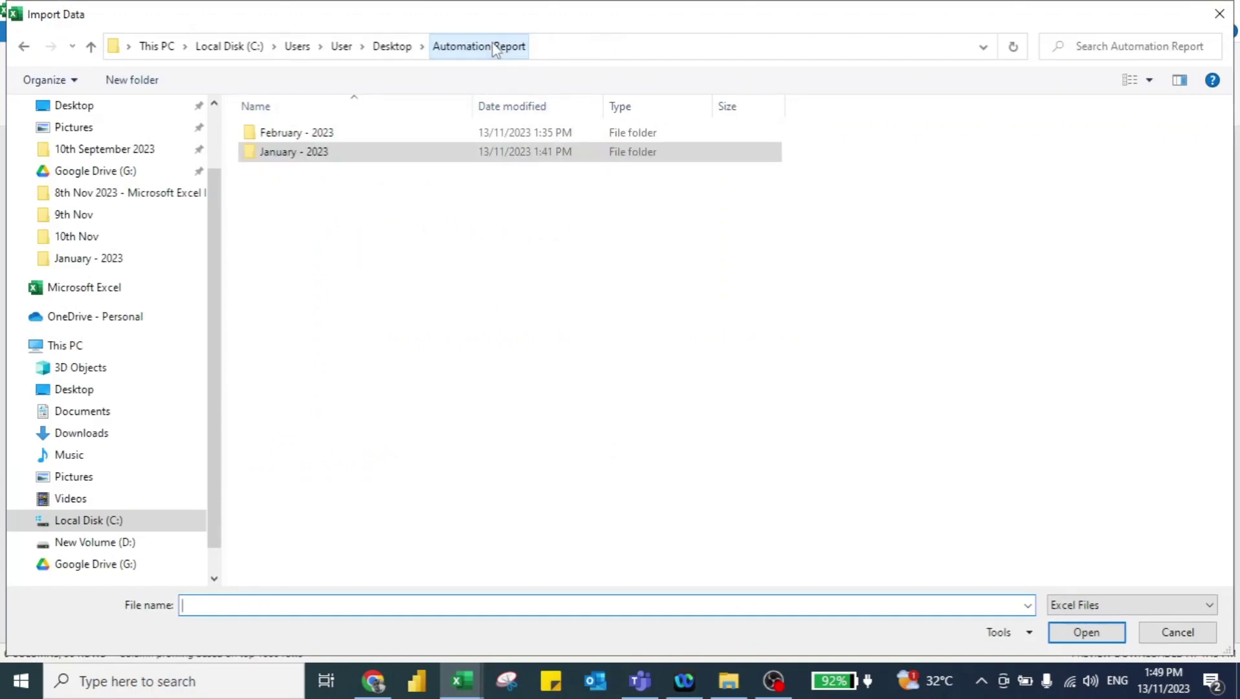
{"action": "double_click", "coordinate": [312, 132]}
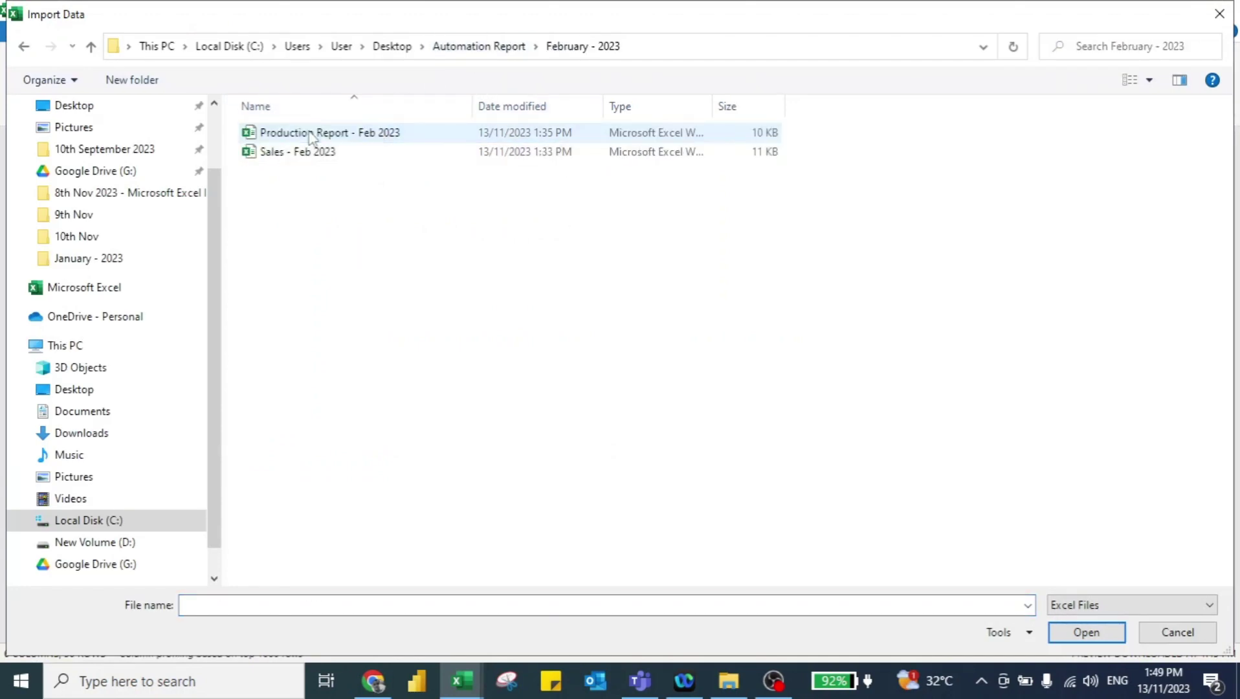
{"action": "left_click", "coordinate": [310, 134]}
{"action": "left_click", "coordinate": [1073, 631]}
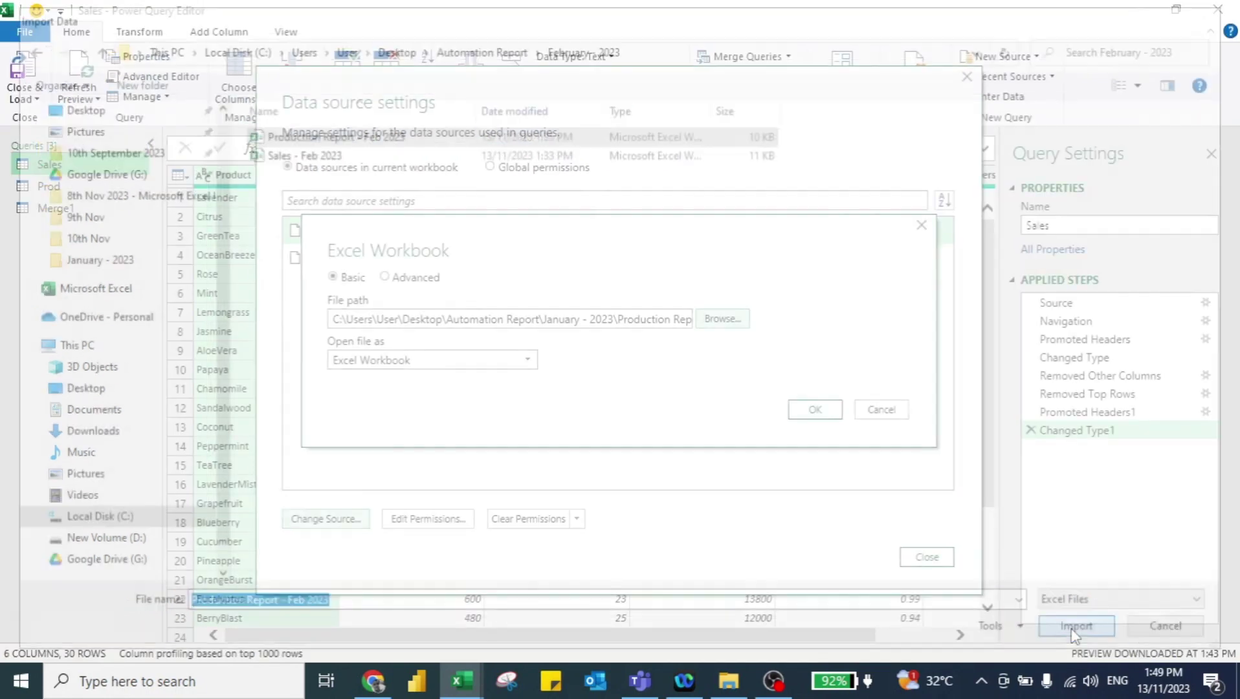
{"action": "left_click", "coordinate": [815, 411]}
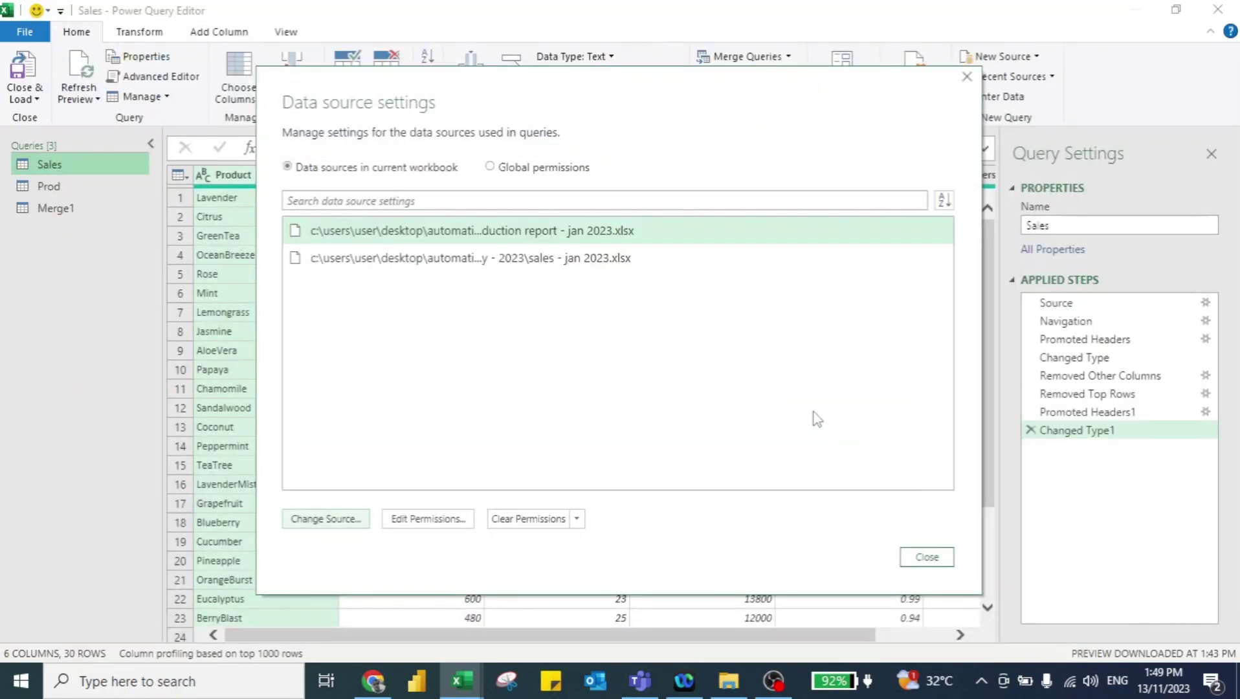
- Change the January sales source to the Sales - Feb 2023 workbook and close the data source settings
{"action": "left_click", "coordinate": [543, 263]}
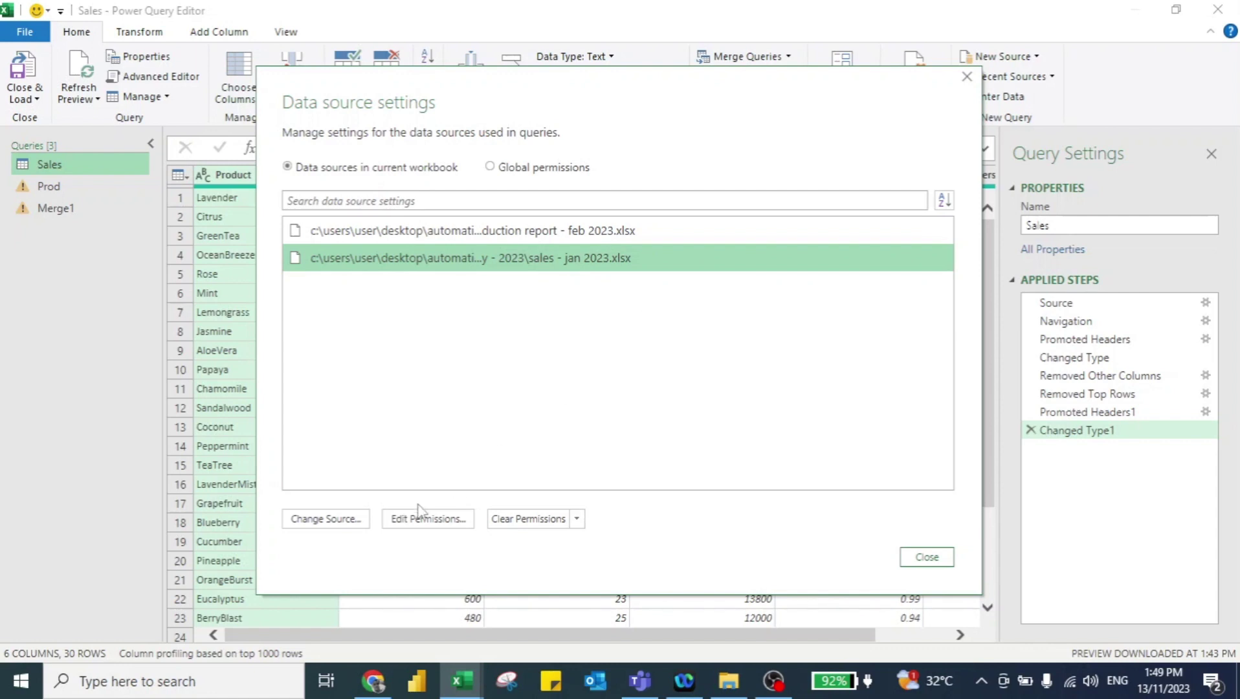
{"action": "left_click", "coordinate": [326, 520]}
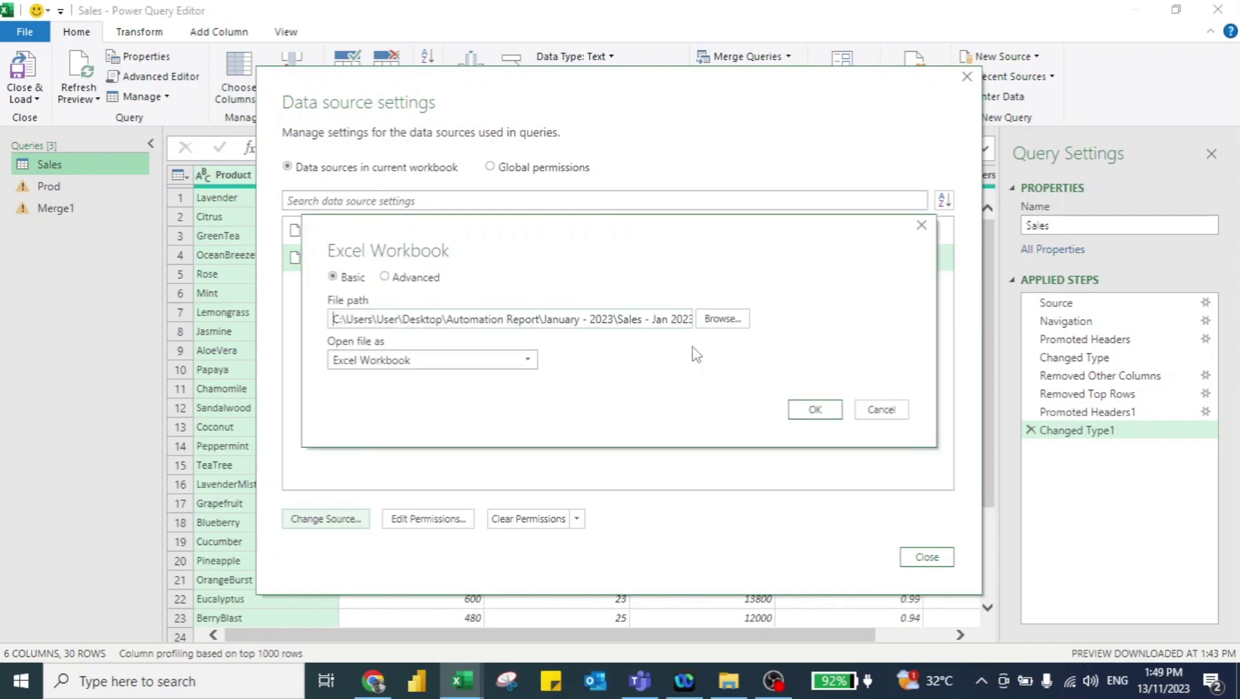
{"action": "left_click", "coordinate": [730, 320]}
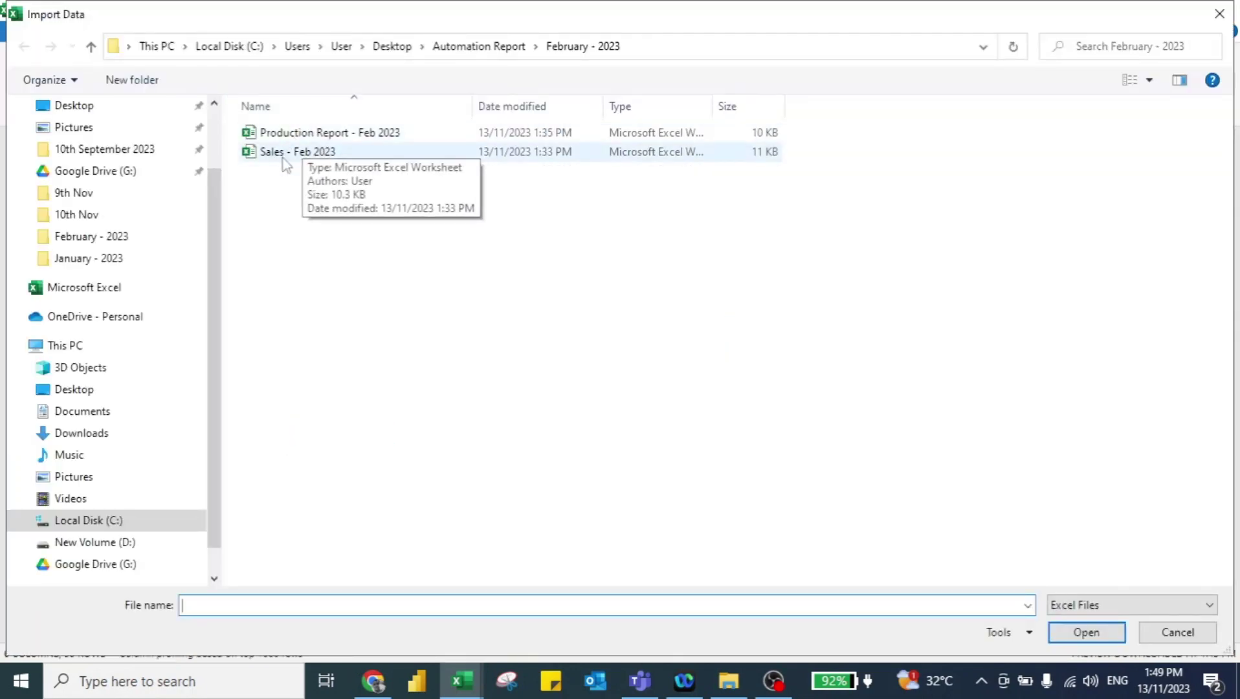
{"action": "left_click", "coordinate": [310, 164]}
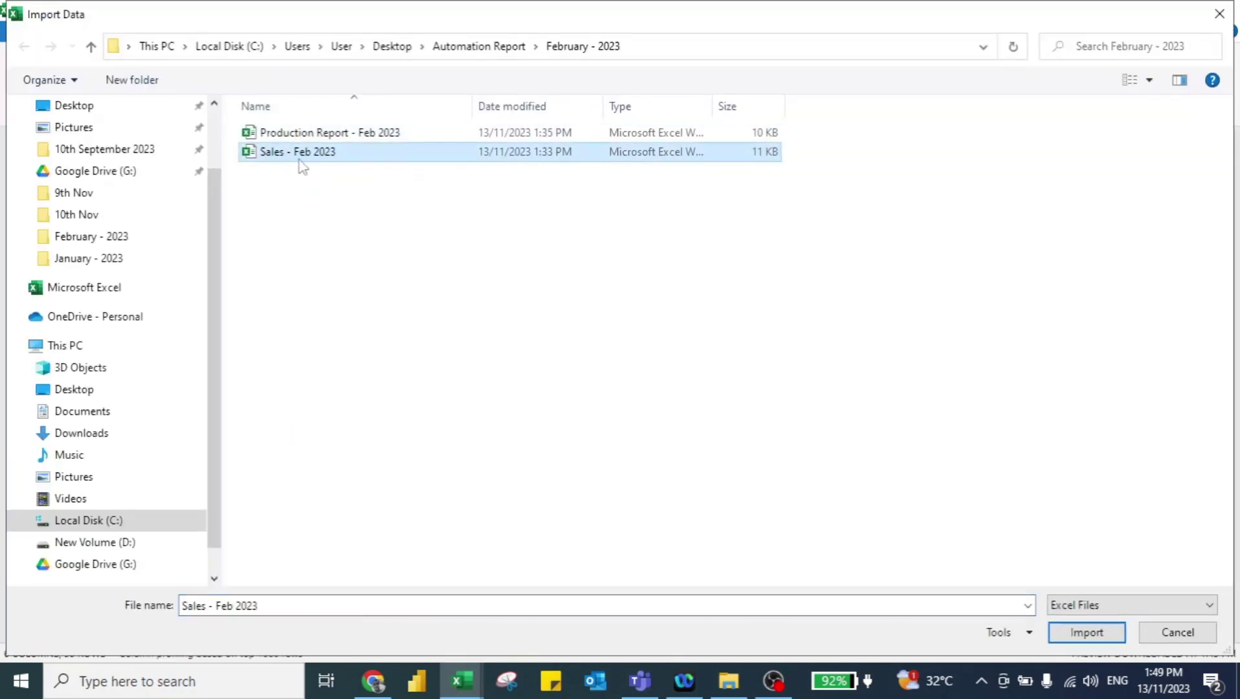
{"action": "left_click", "coordinate": [1088, 634]}
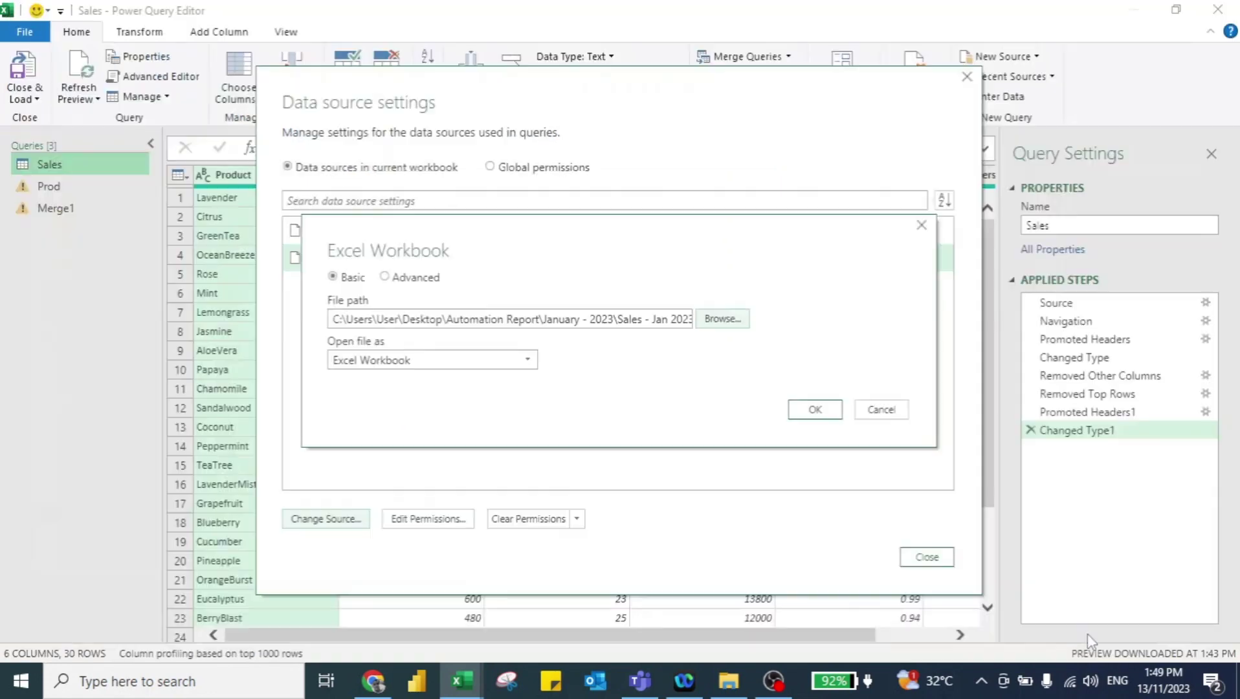
{"action": "left_click", "coordinate": [815, 411]}
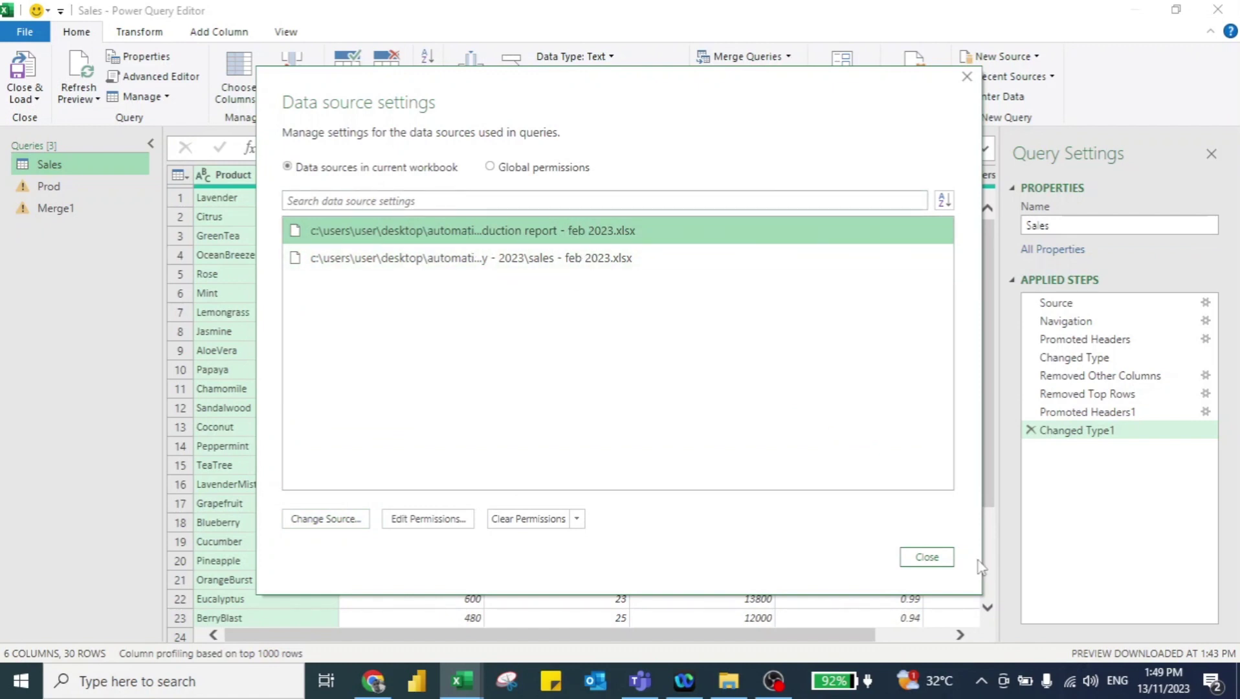
{"action": "left_click", "coordinate": [926, 557]}
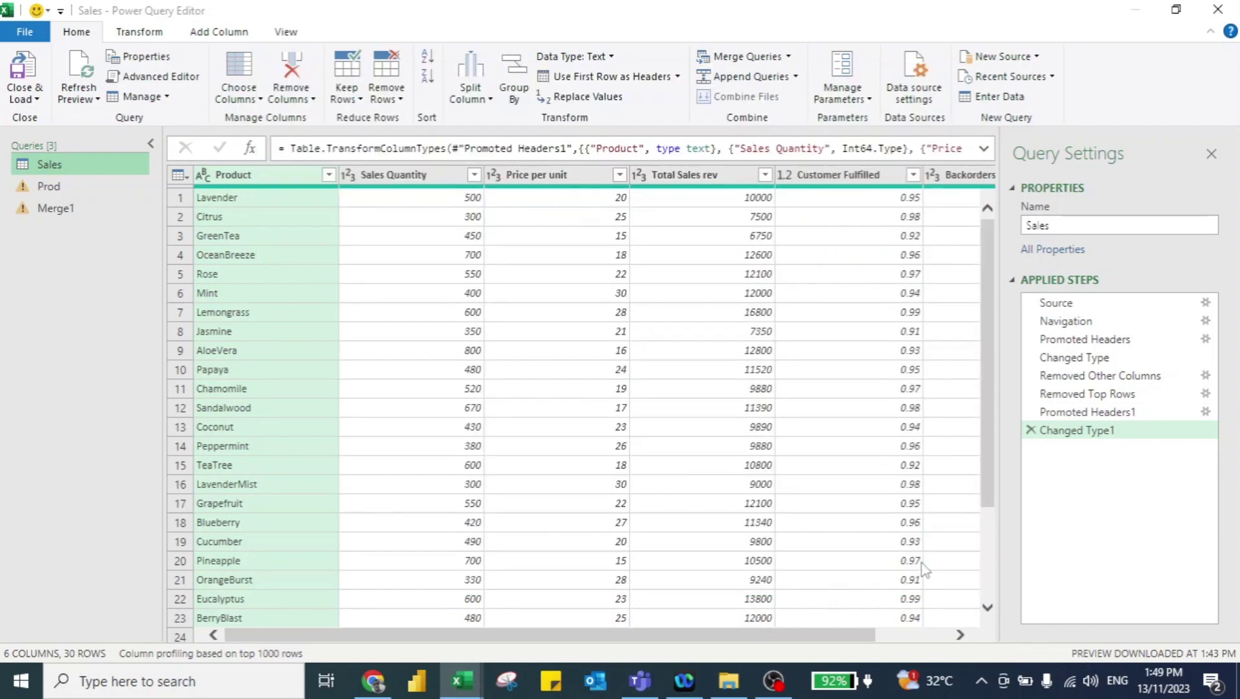
- Refresh the Sales query preview and load the queries with the February sources back into the workbook
{"action": "left_click", "coordinate": [85, 65]}
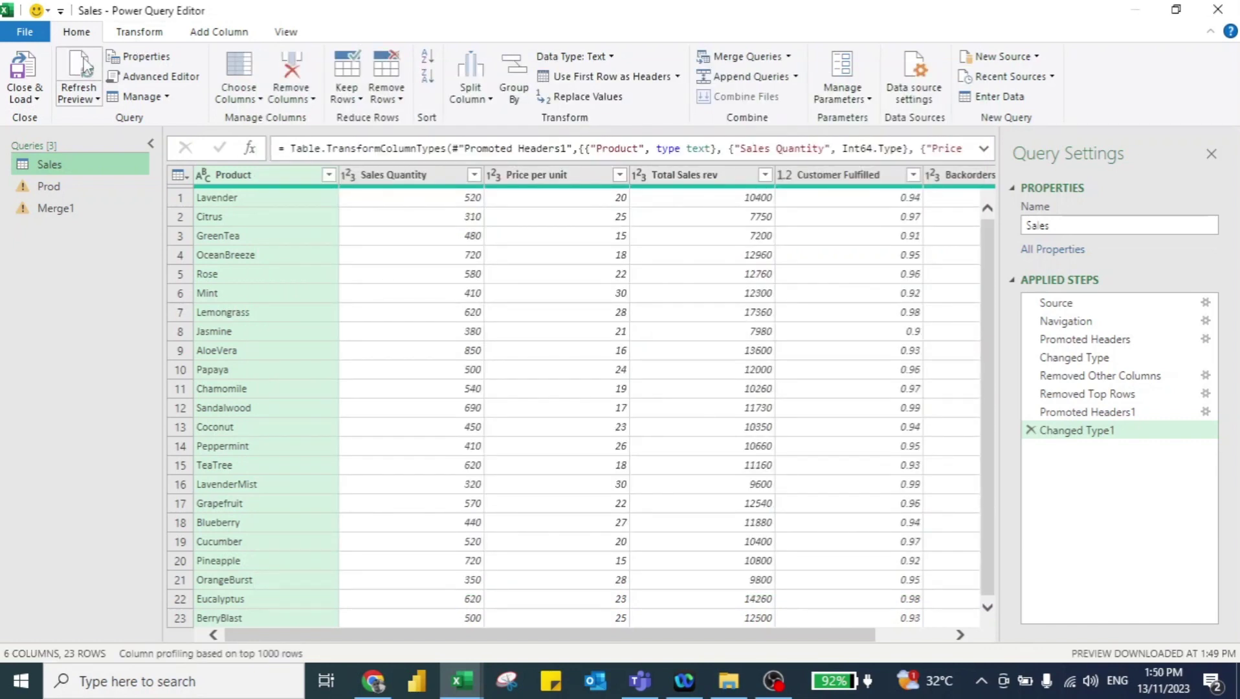
{"action": "left_click", "coordinate": [25, 70]}
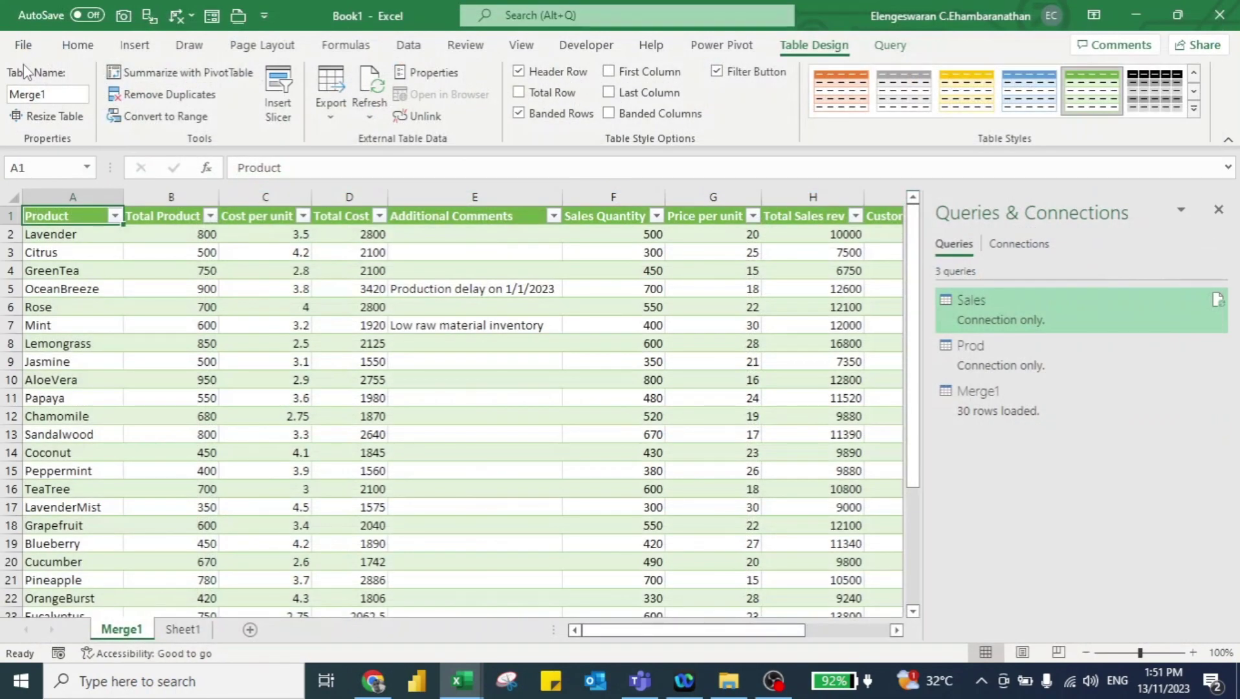